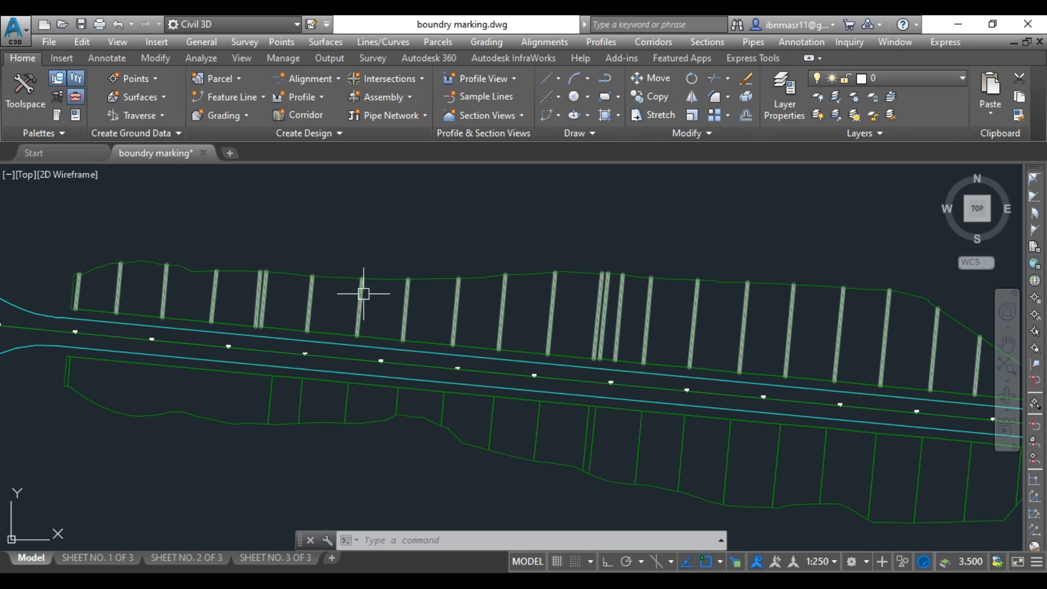
Select the outer slope feature lines on both sides of the road and examine them along the full alignment.
click(343, 277)
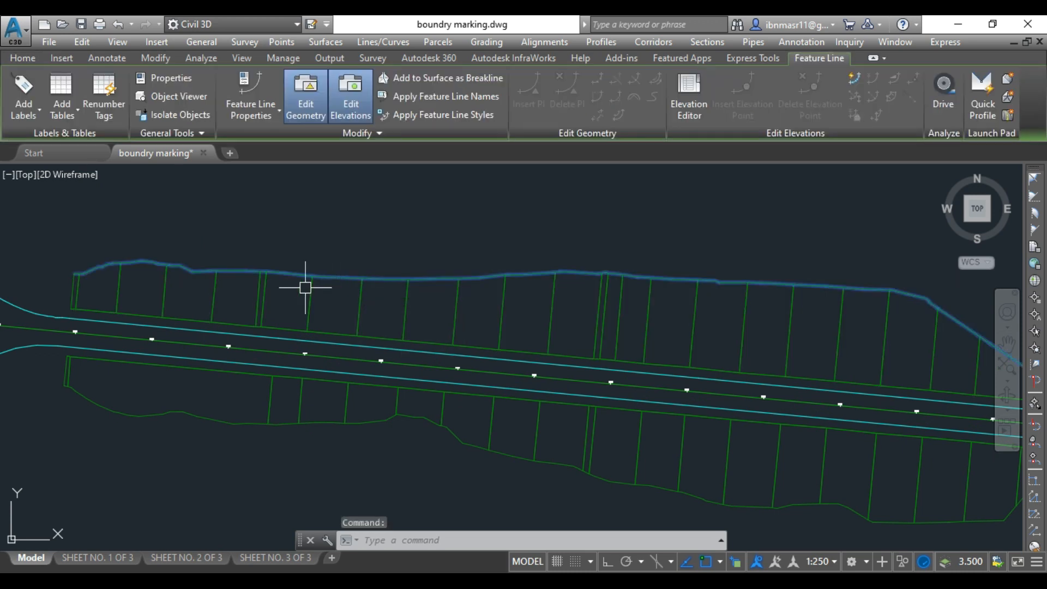
scroll(290, 278, down, 2)
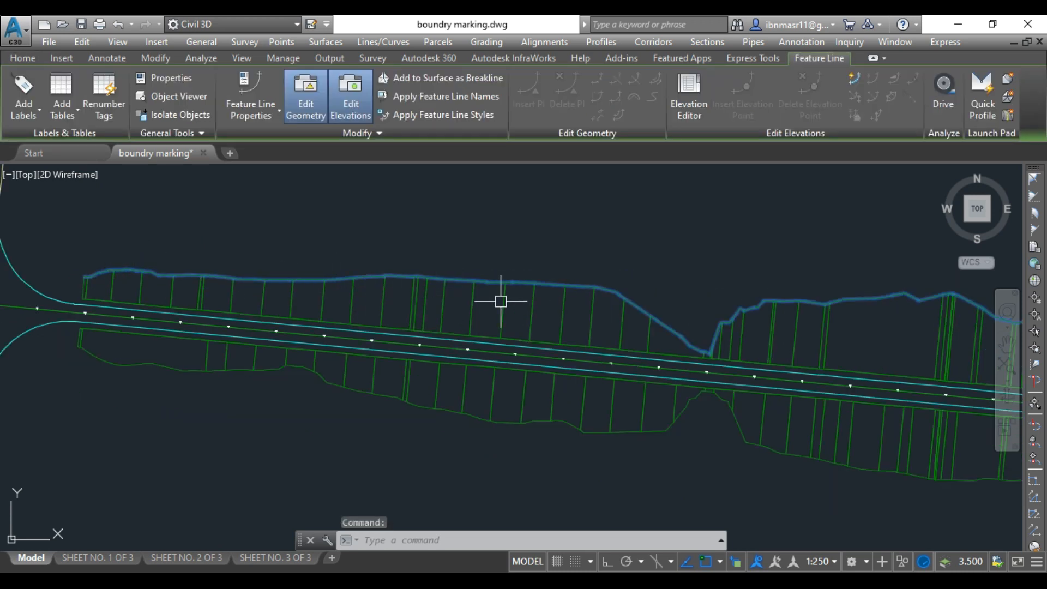
scroll(500, 299, down, 2)
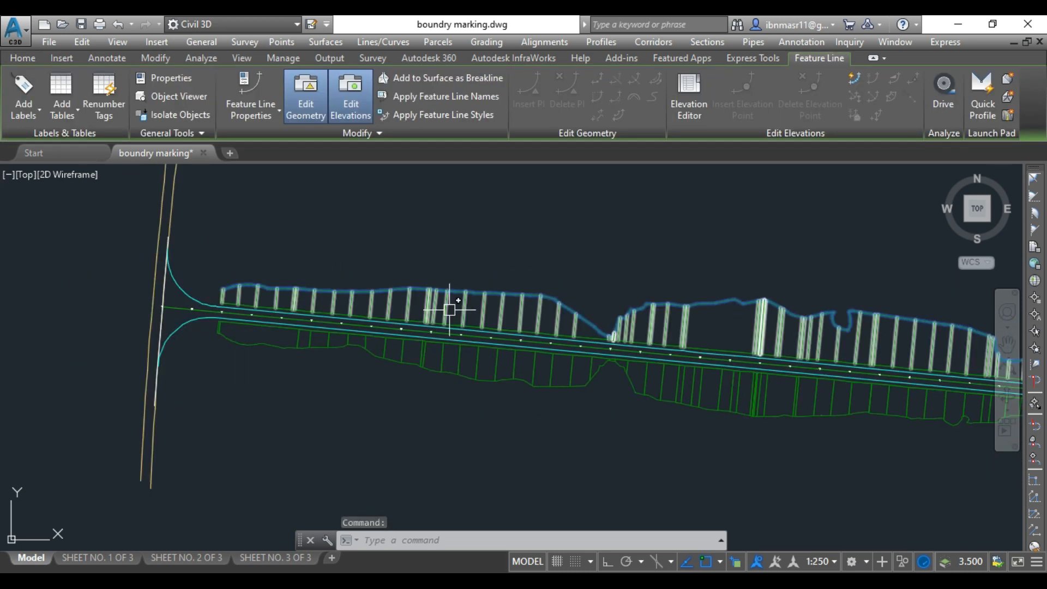
scroll(335, 345, up, 2)
click(336, 346)
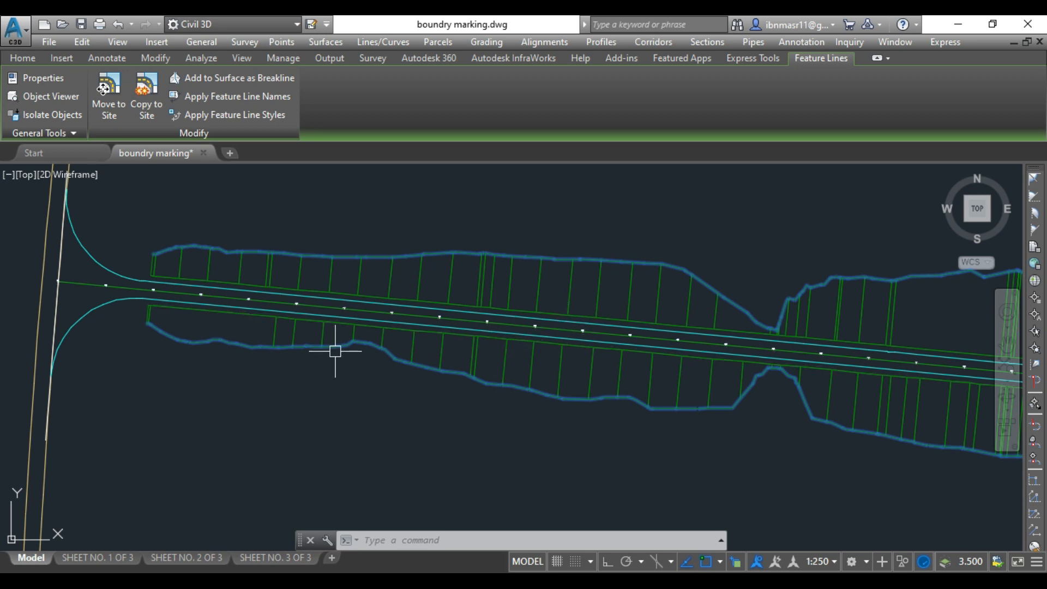
scroll(300, 305, down, 3)
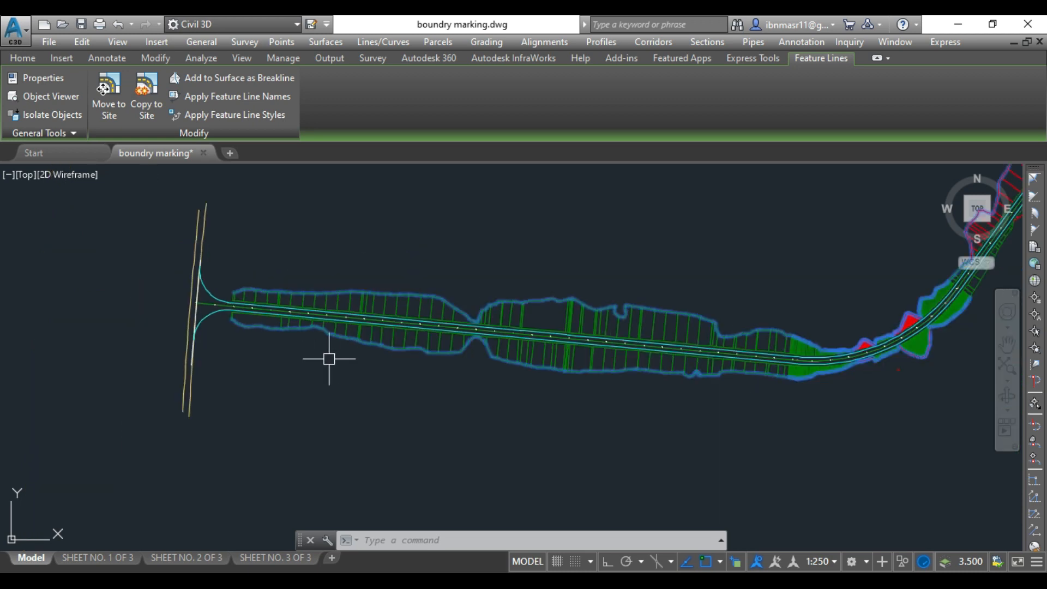
scroll(330, 357, down, 2)
scroll(703, 333, up, 3)
scroll(748, 289, up, 3)
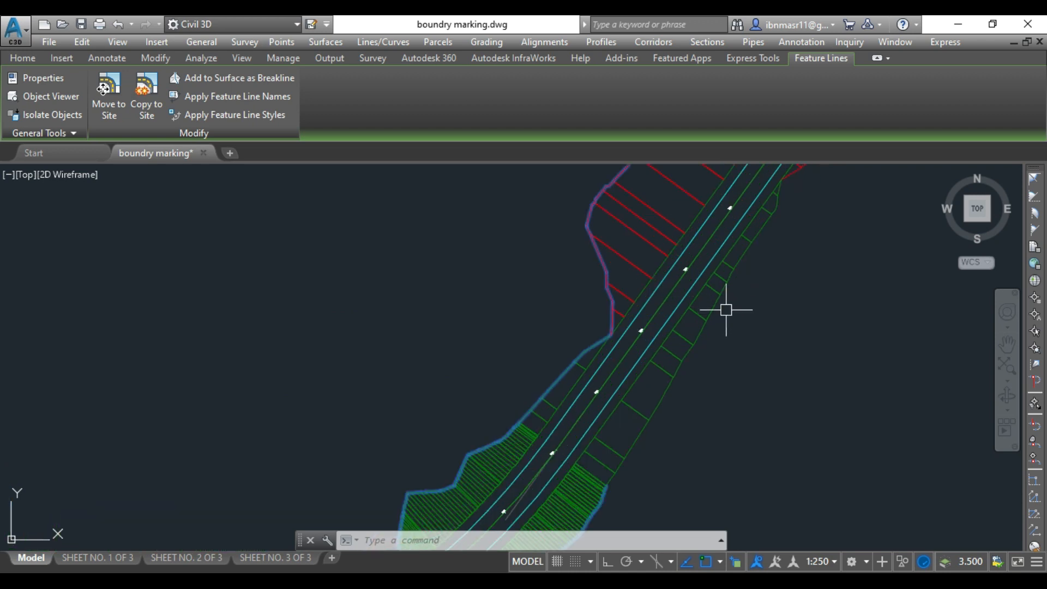
scroll(706, 304, down, 5)
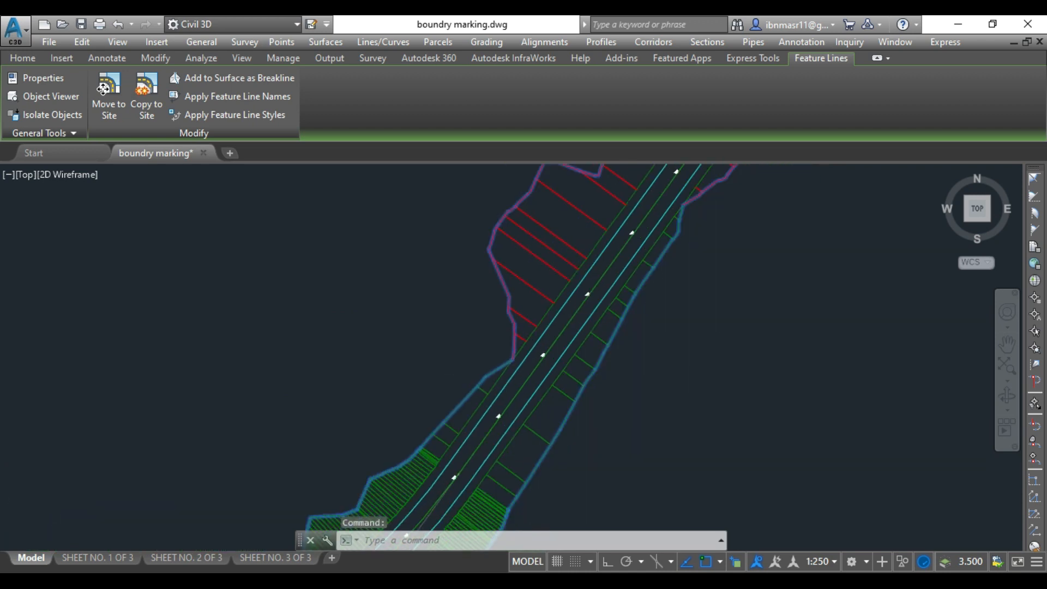
scroll(567, 278, up, 3)
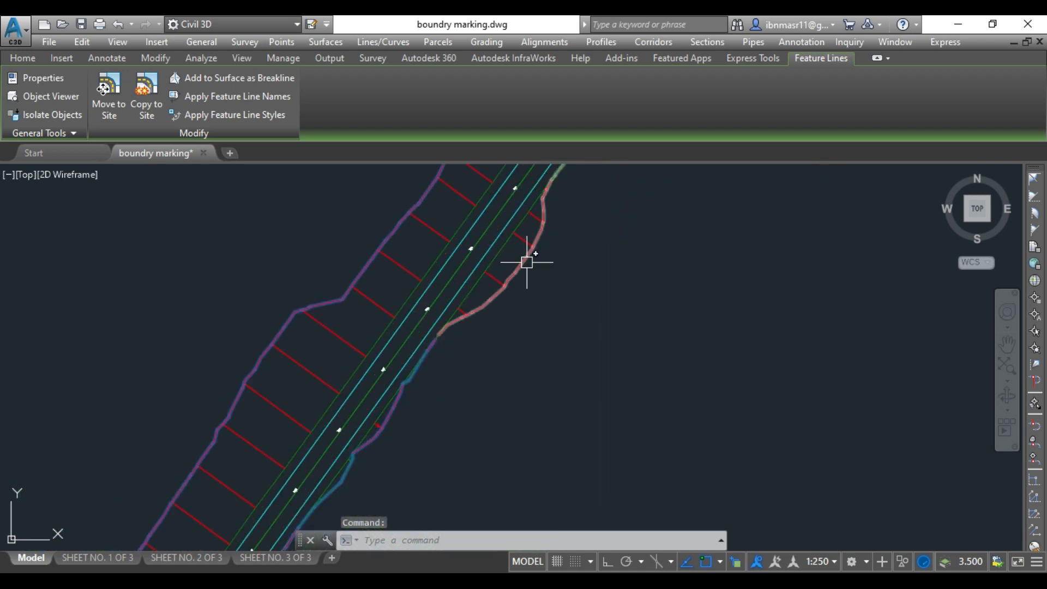
scroll(471, 392, down, 2)
scroll(585, 297, up, 5)
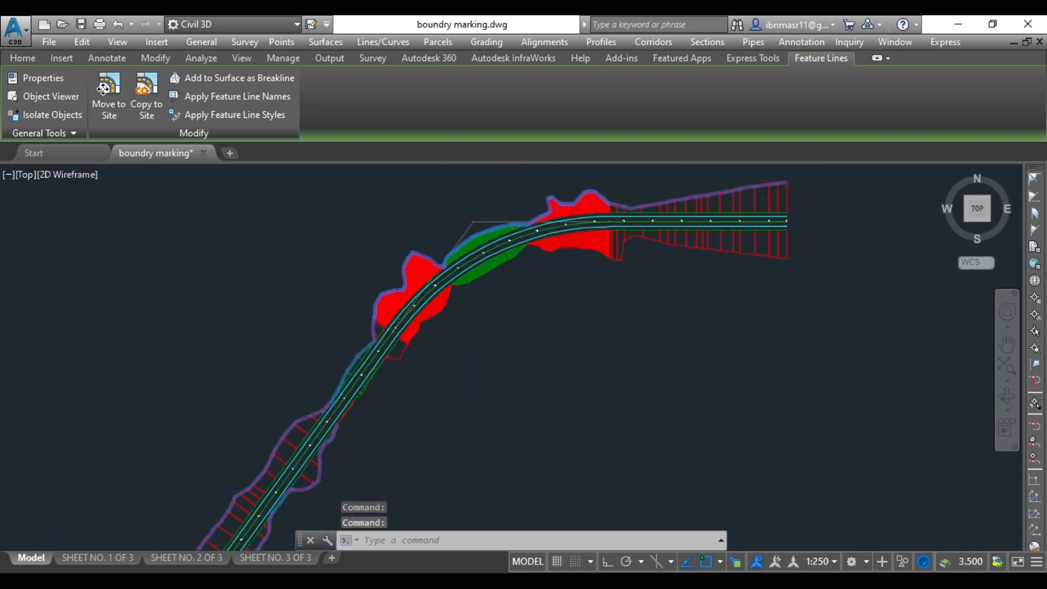
scroll(625, 276, down, 3)
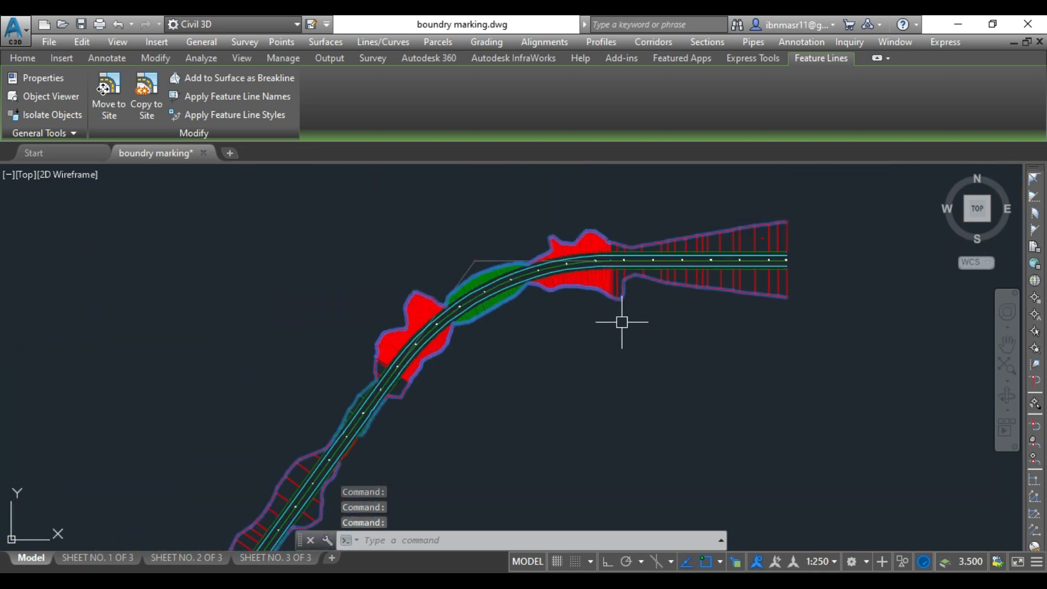
scroll(673, 206, down, 3)
scroll(673, 202, down, 3)
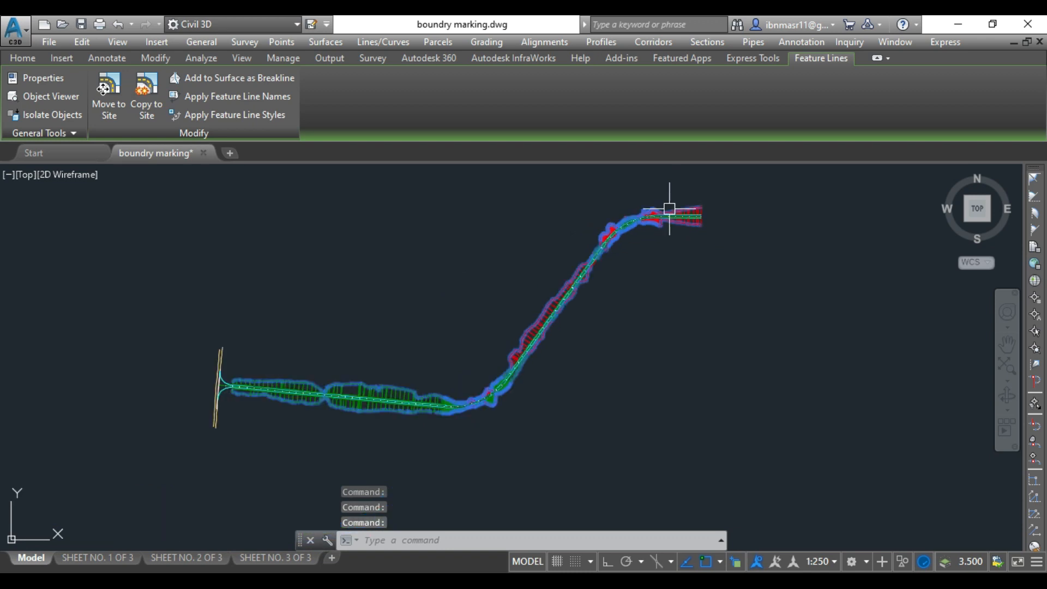
Examine the station labels along the road centreline near the junction, around 0+040 and 0+060.
scroll(247, 385, up, 5)
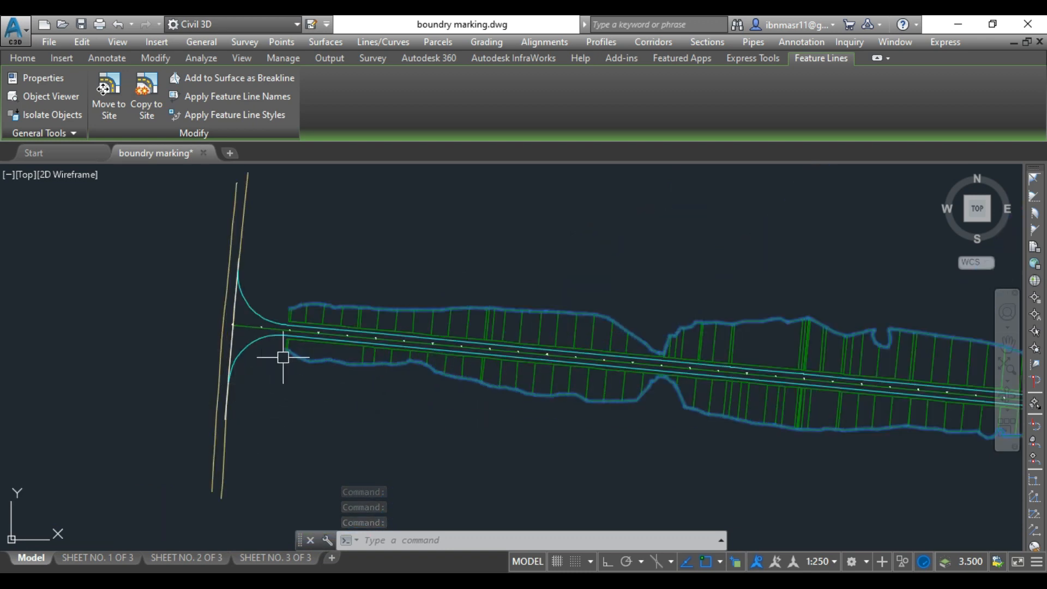
scroll(300, 358, up, 2)
scroll(263, 320, up, 3)
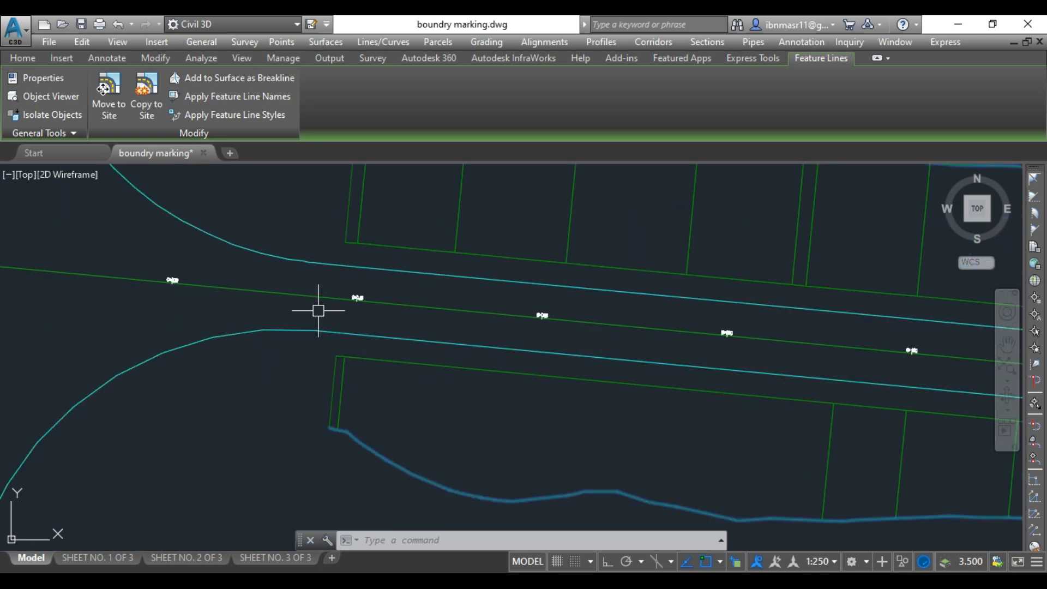
scroll(318, 304, up, 2)
scroll(340, 302, up, 2)
scroll(237, 299, down, 2)
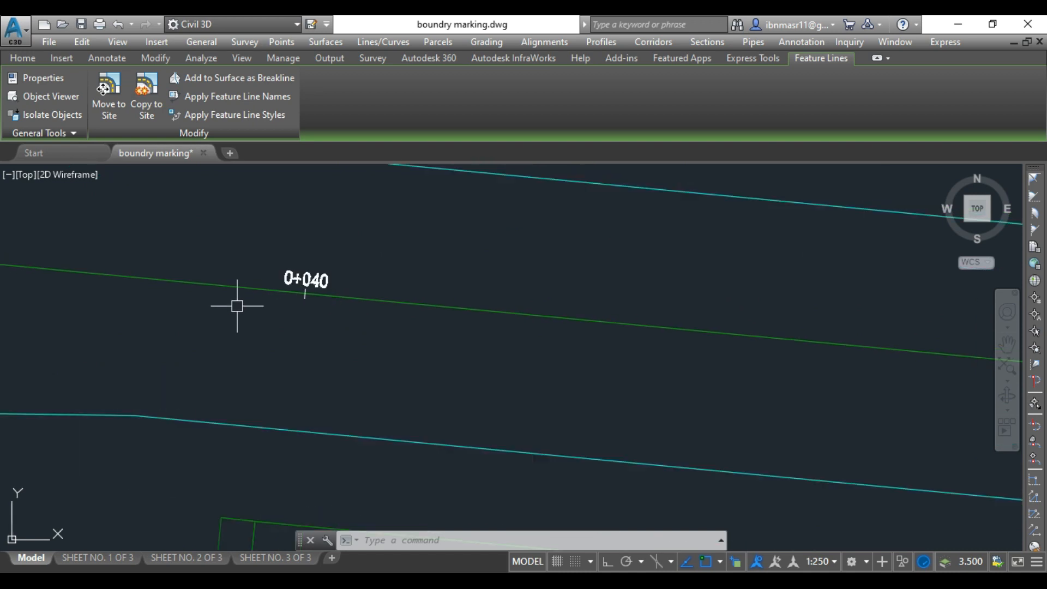
scroll(770, 343, up, 2)
scroll(542, 355, down, 1)
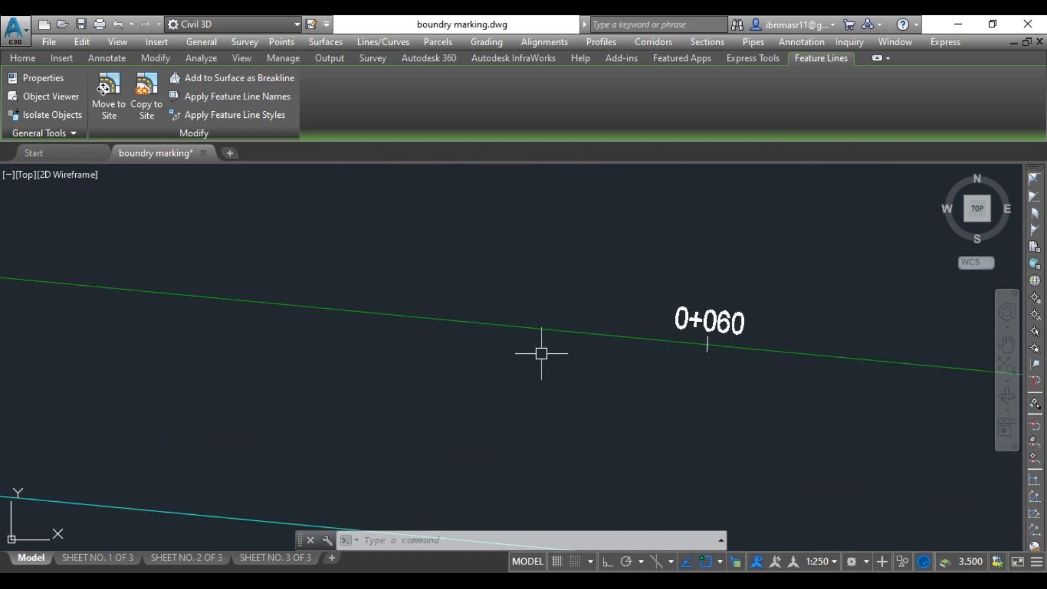
scroll(357, 355, down, 3)
scroll(339, 357, down, 7)
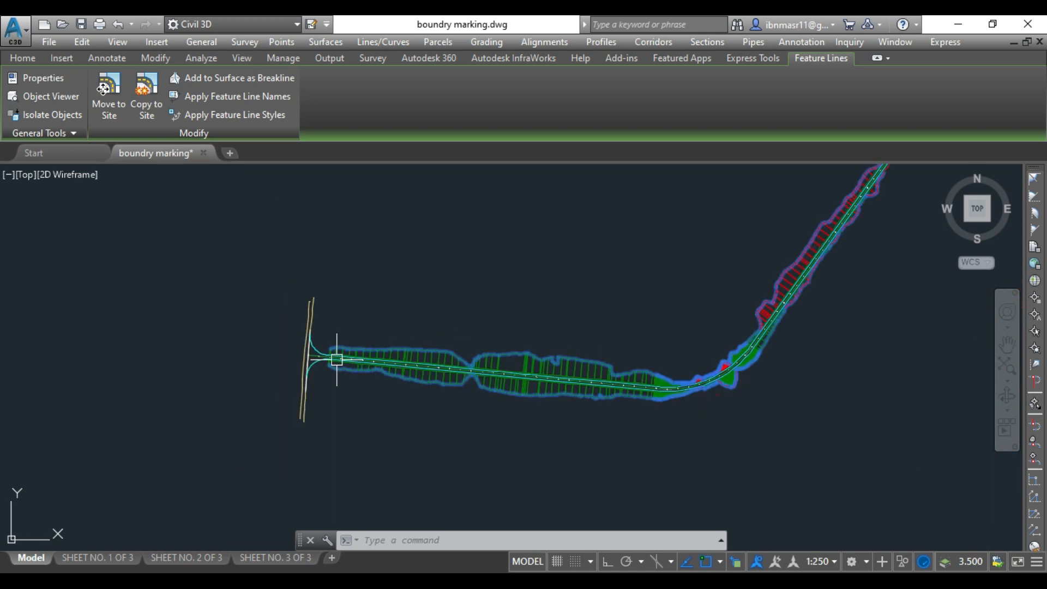
Examine the cross sections to see where the embankment side slopes meet the existing ground line.
scroll(865, 264, down, 1)
scroll(755, 264, up, 6)
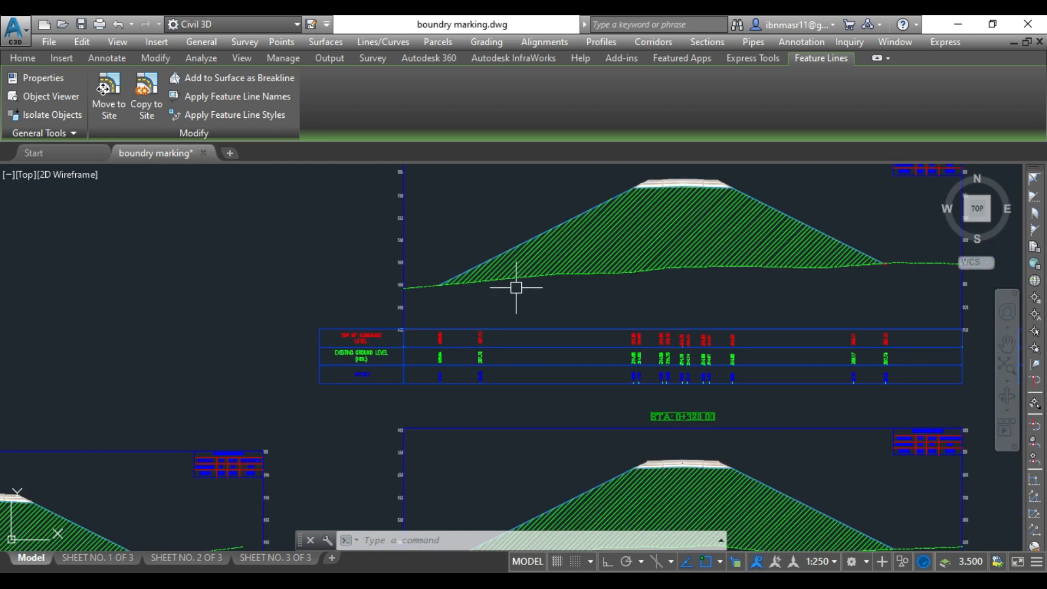
scroll(515, 287, down, 3)
scroll(533, 357, up, 2)
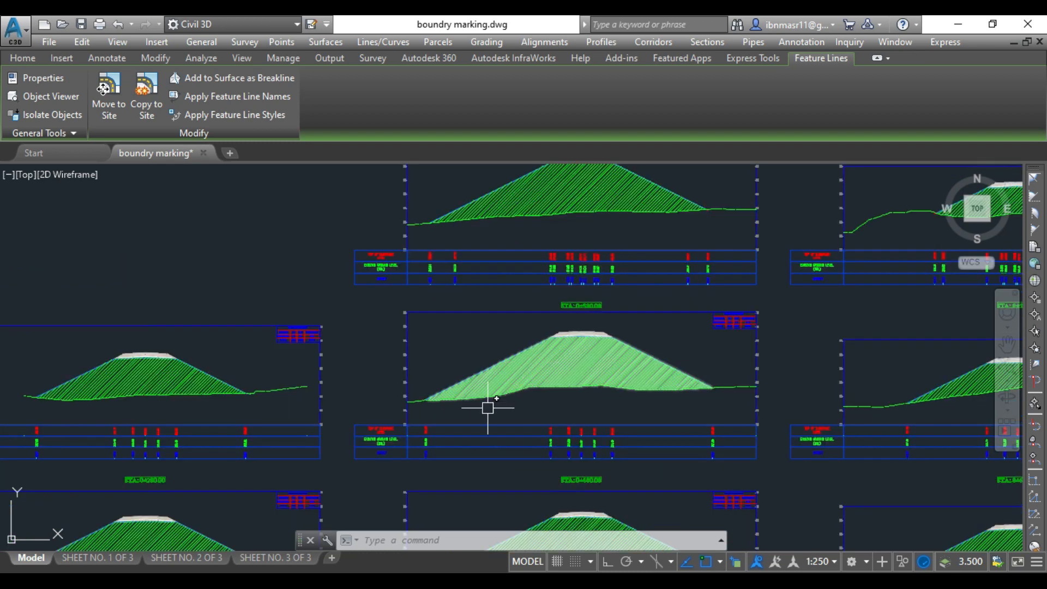
scroll(416, 405, up, 5)
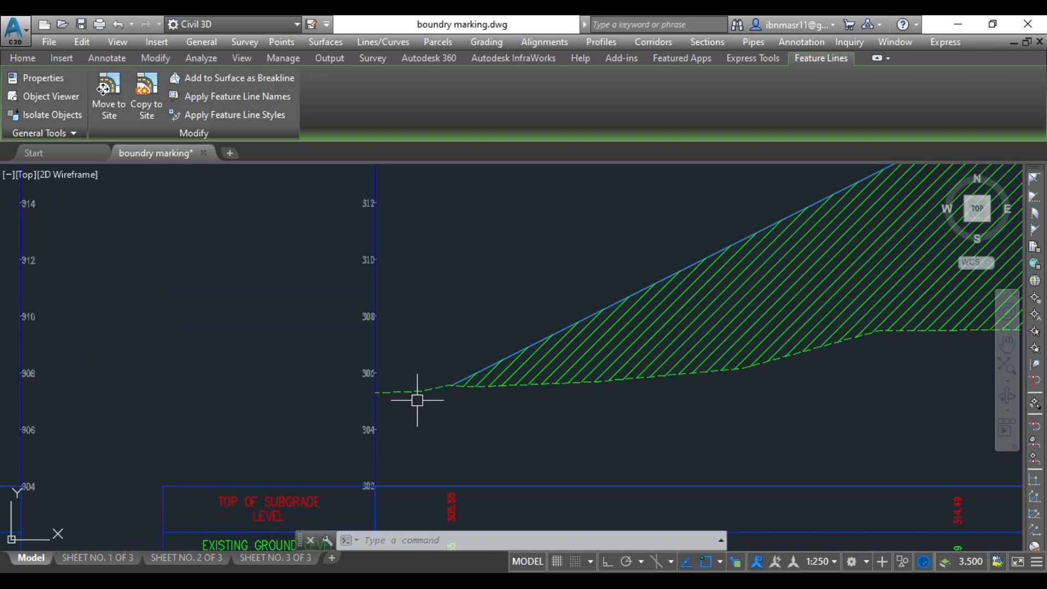
scroll(463, 386, down, 5)
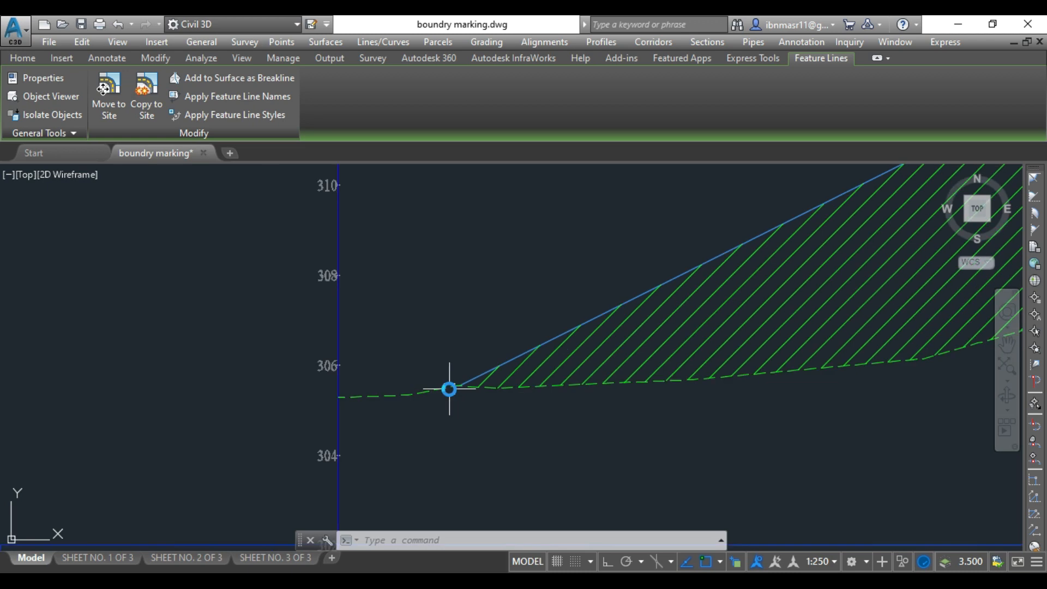
scroll(916, 376, up, 1)
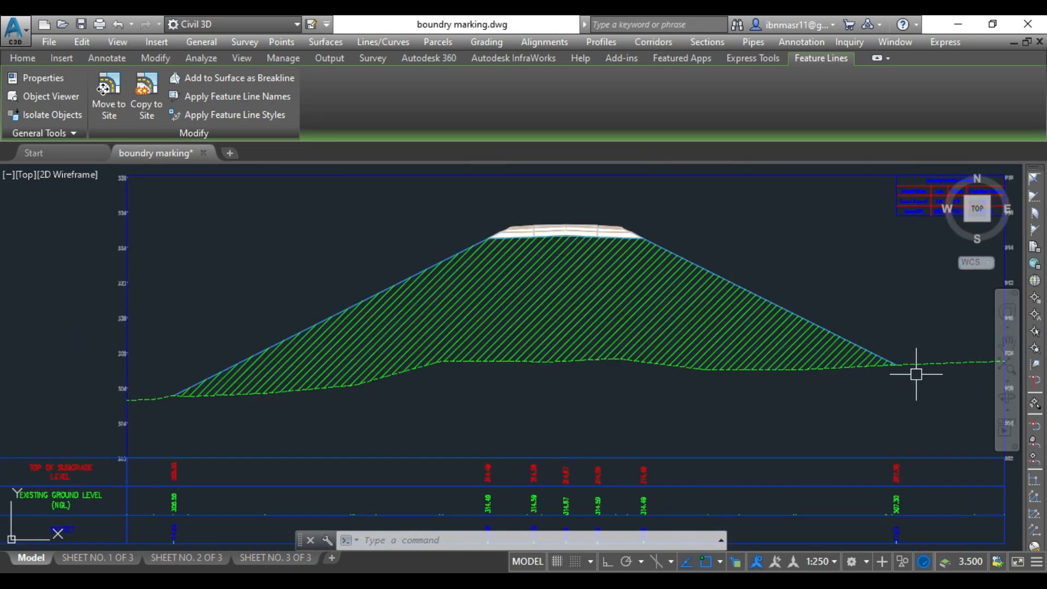
Examine the highlighted slope limit lines in plan from the junction along the road, and clear the selection.
scroll(755, 304, down, 9)
scroll(763, 299, down, 2)
scroll(470, 311, down, 5)
scroll(235, 446, up, 4)
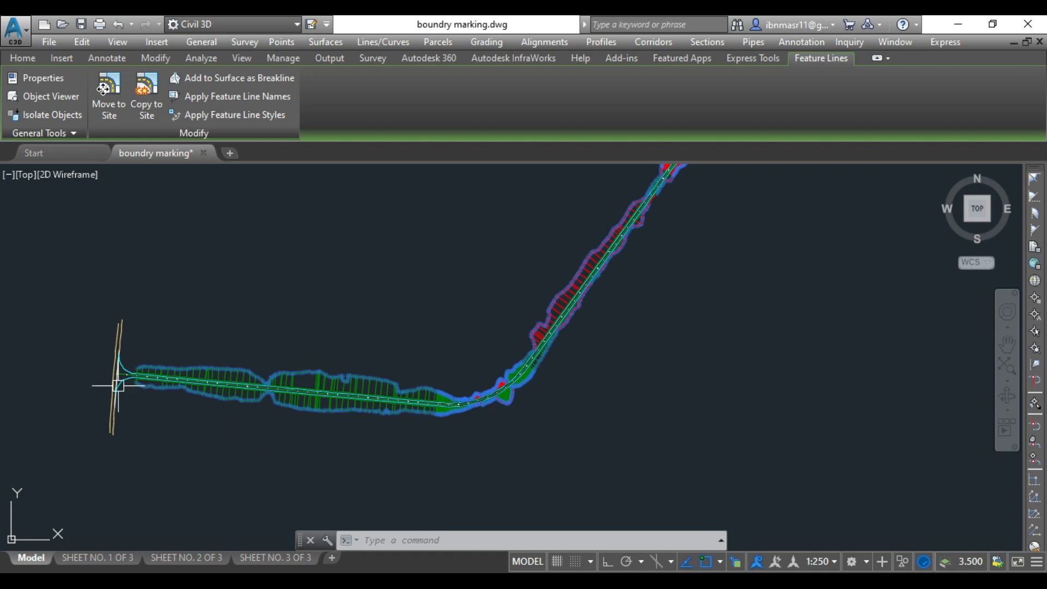
scroll(117, 385, up, 5)
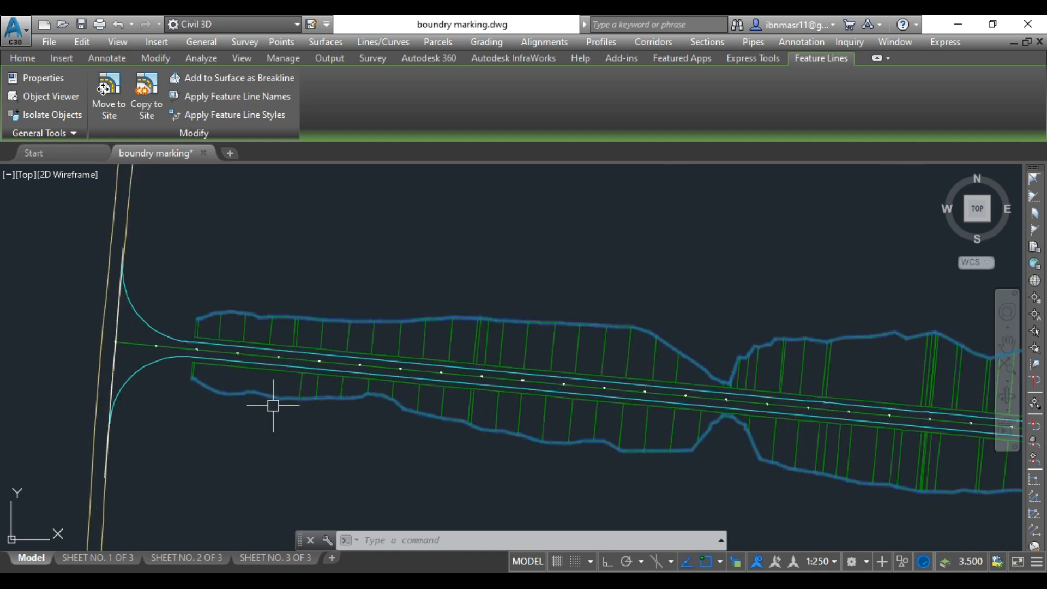
scroll(347, 379, up, 6)
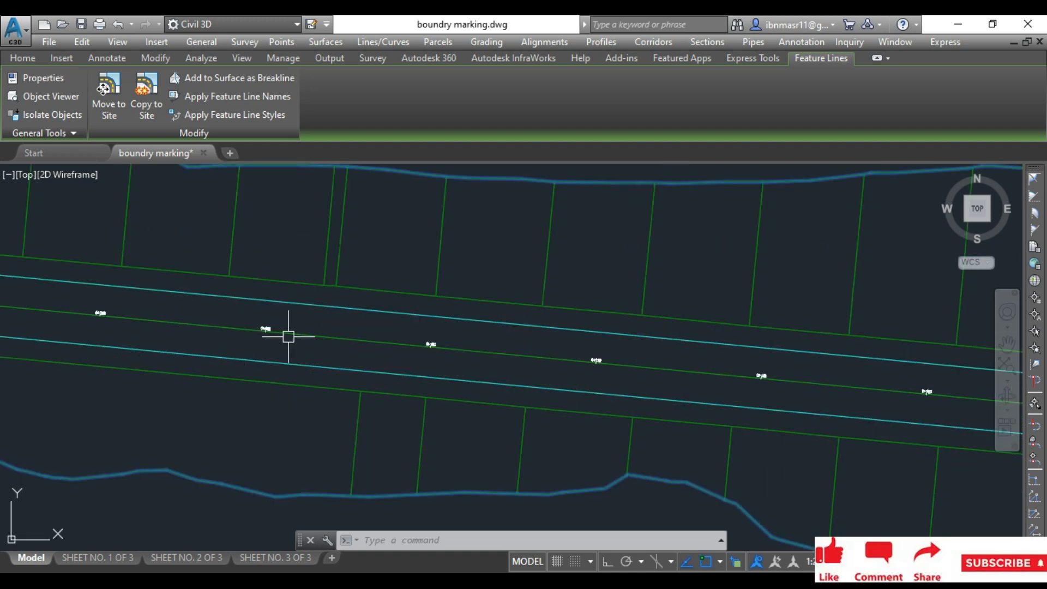
scroll(267, 344, down, 6)
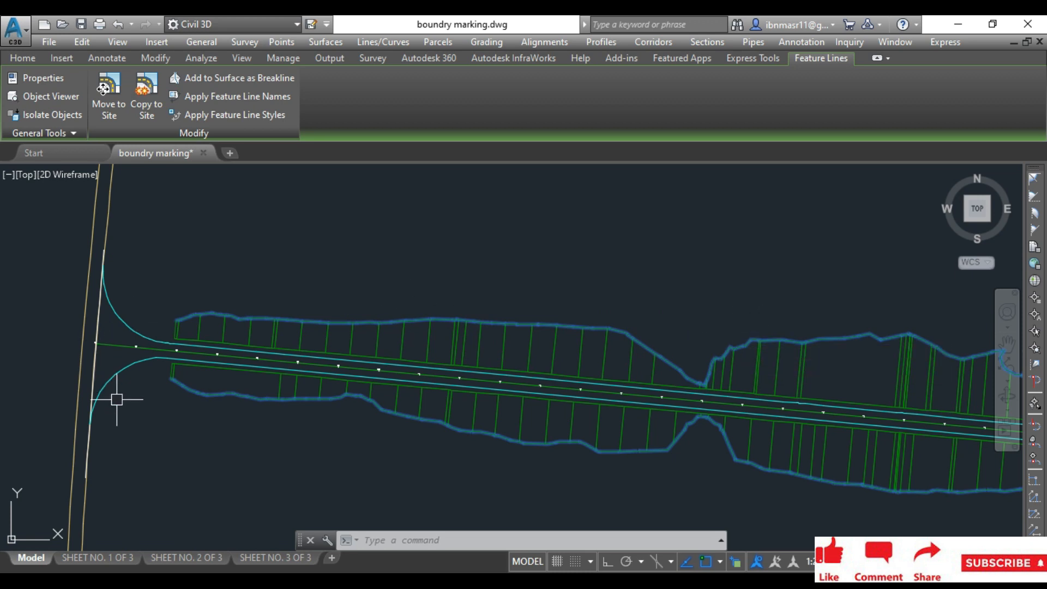
scroll(112, 398, down, 6)
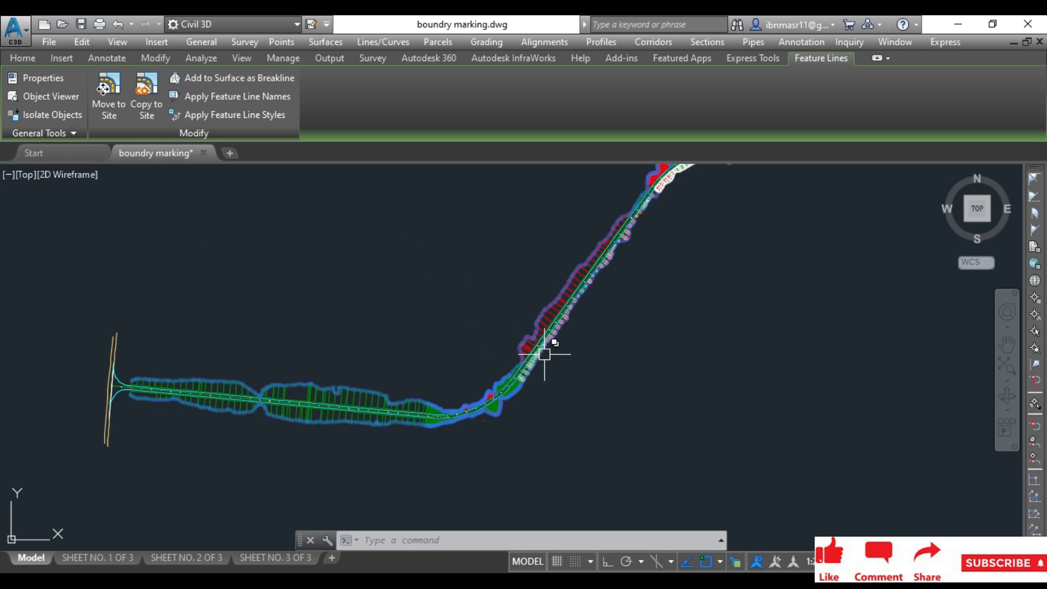
scroll(545, 353, up, 5)
key(Escape)
scroll(603, 347, down, 3)
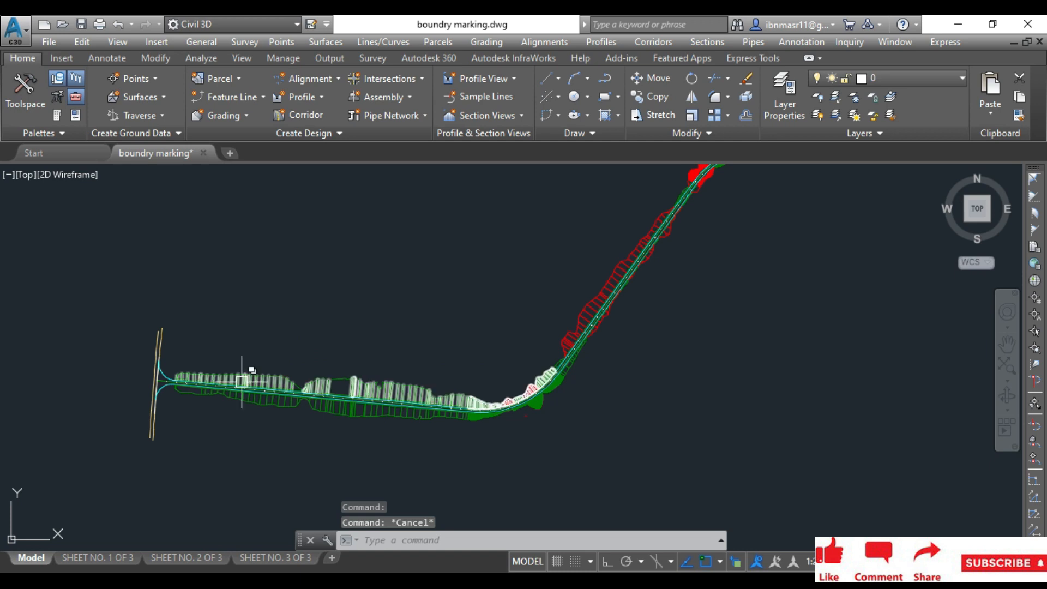
scroll(174, 409, up, 4)
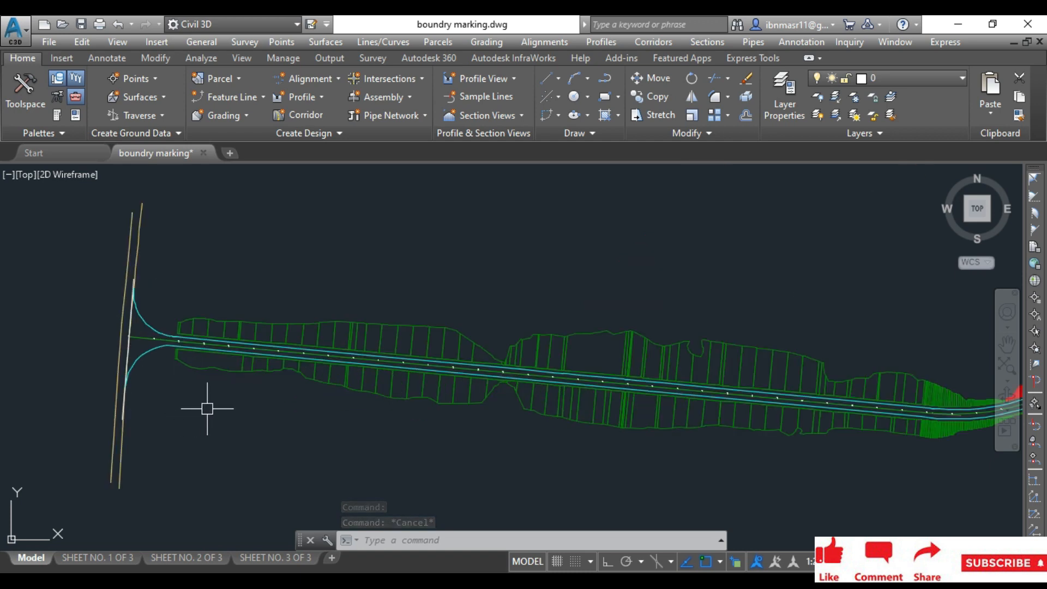
mouse_move(210, 413)
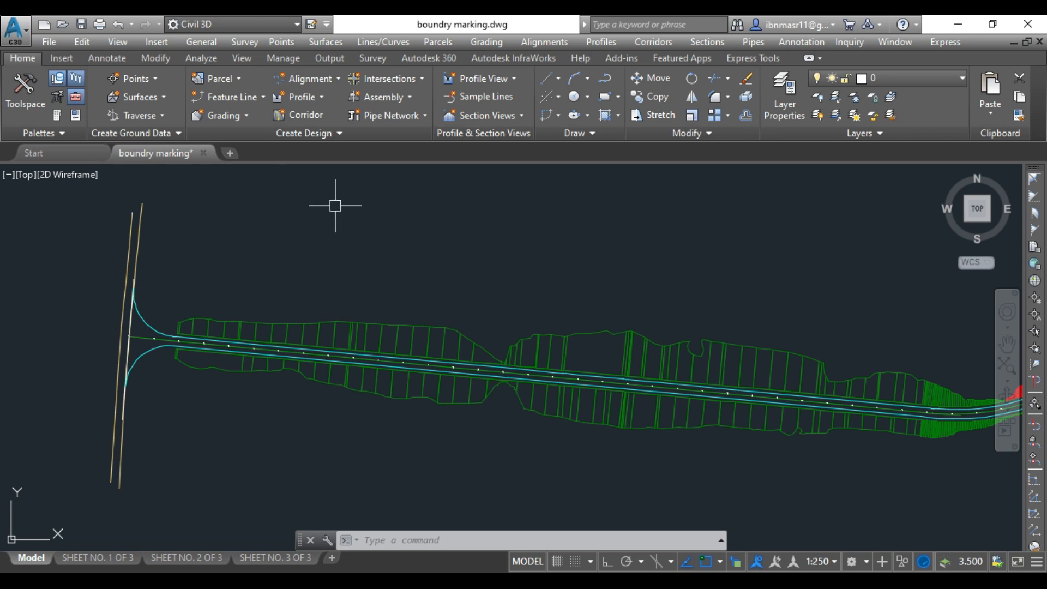
Freeze the layer of the road's side-slope gradings by picking the Grading object south of the road.
scroll(537, 243, down, 2)
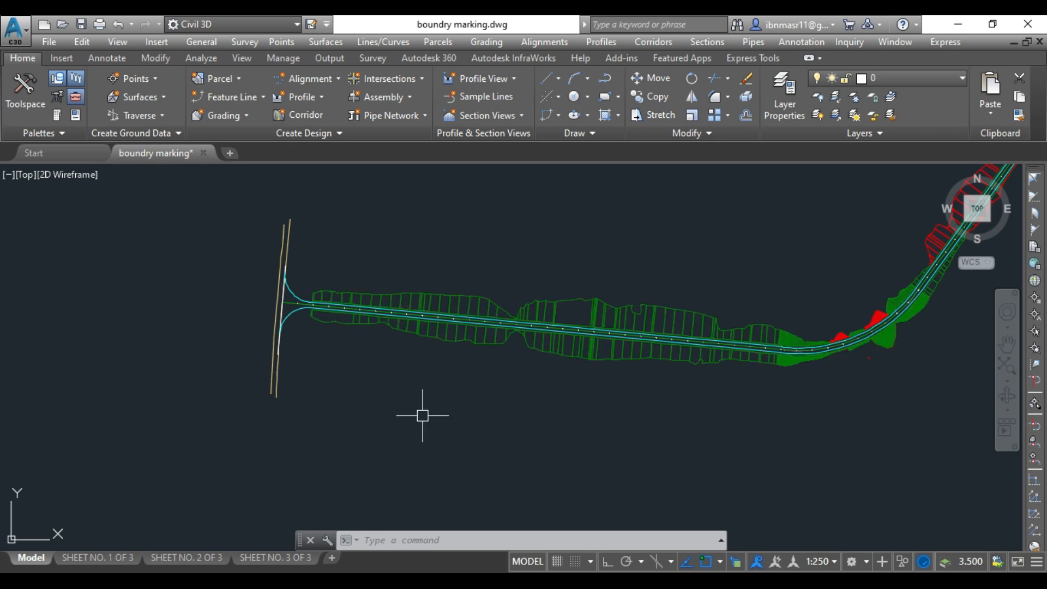
click(859, 102)
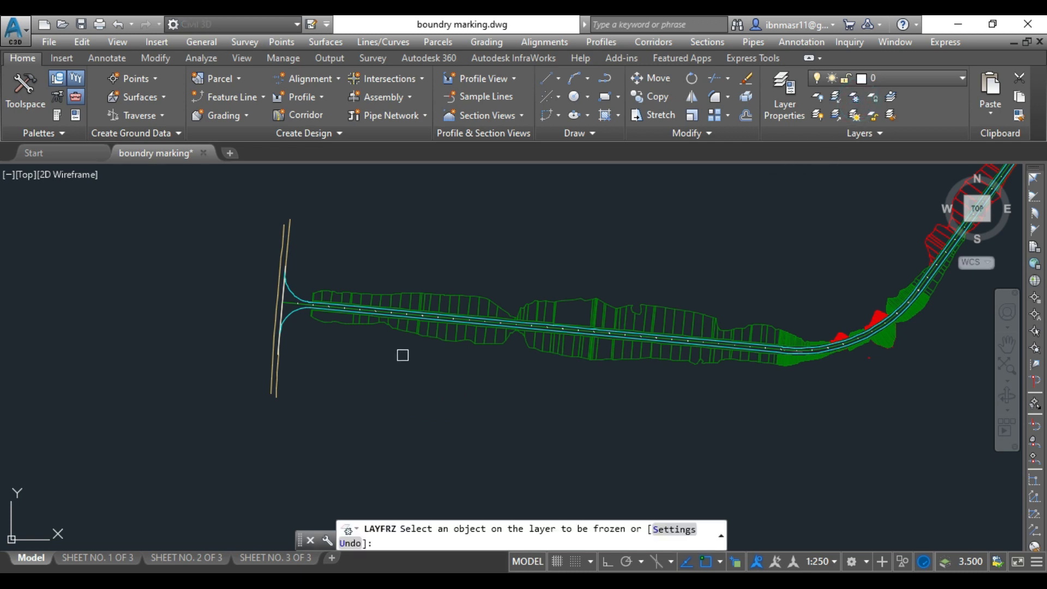
click(432, 336)
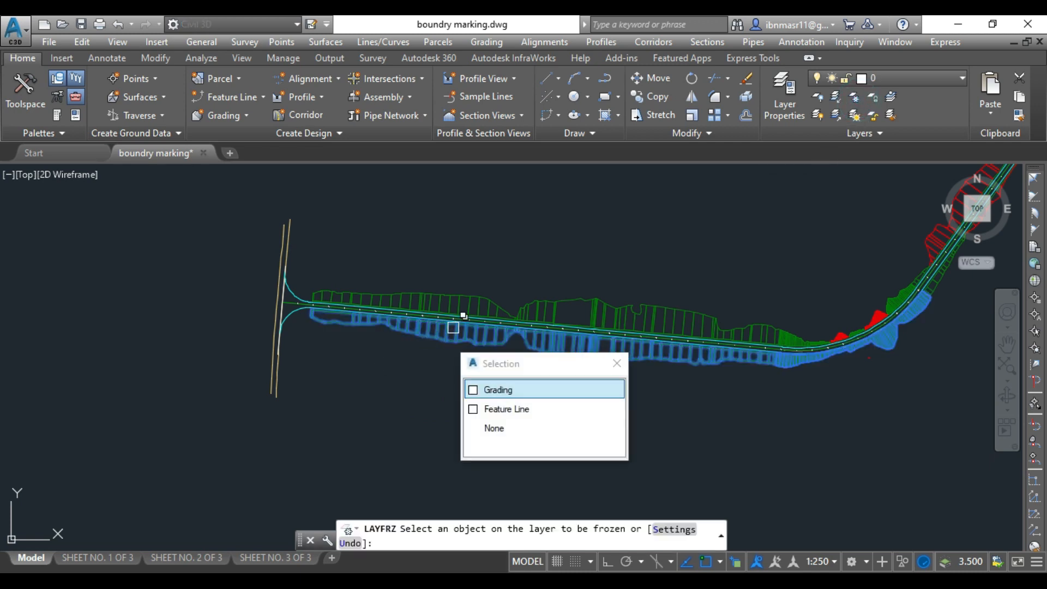
click(483, 388)
key(Escape)
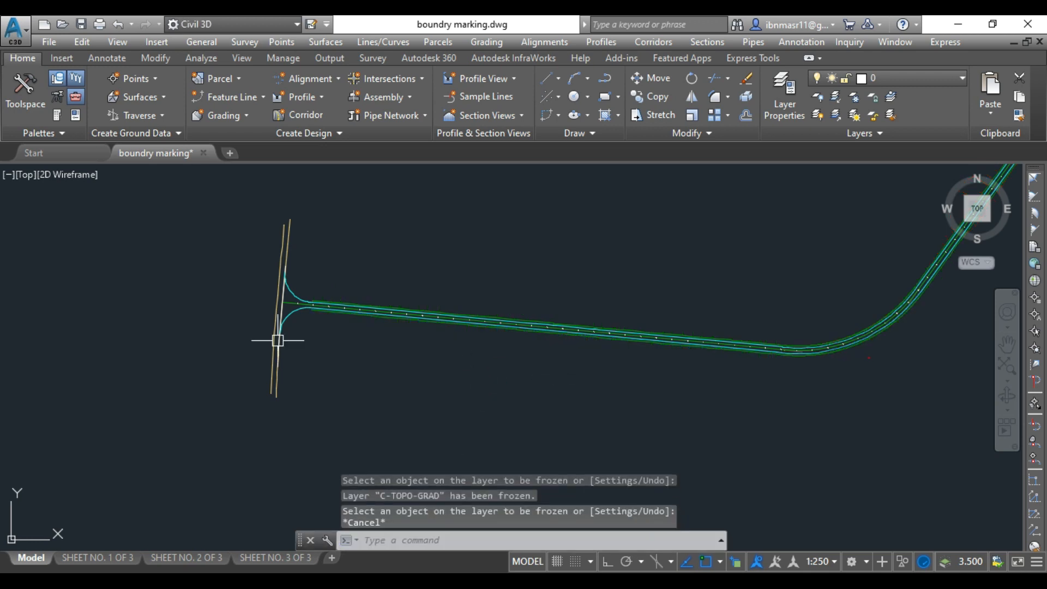
Set the RD FGL surface's style to Border & Triangles & Points.
click(24, 90)
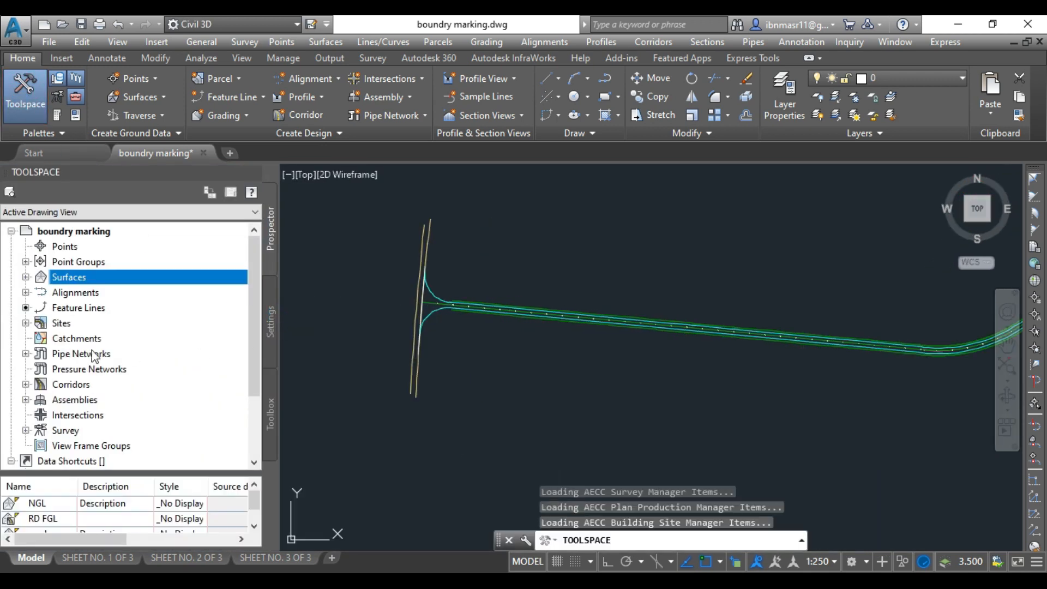
click(26, 277)
right_click(96, 307)
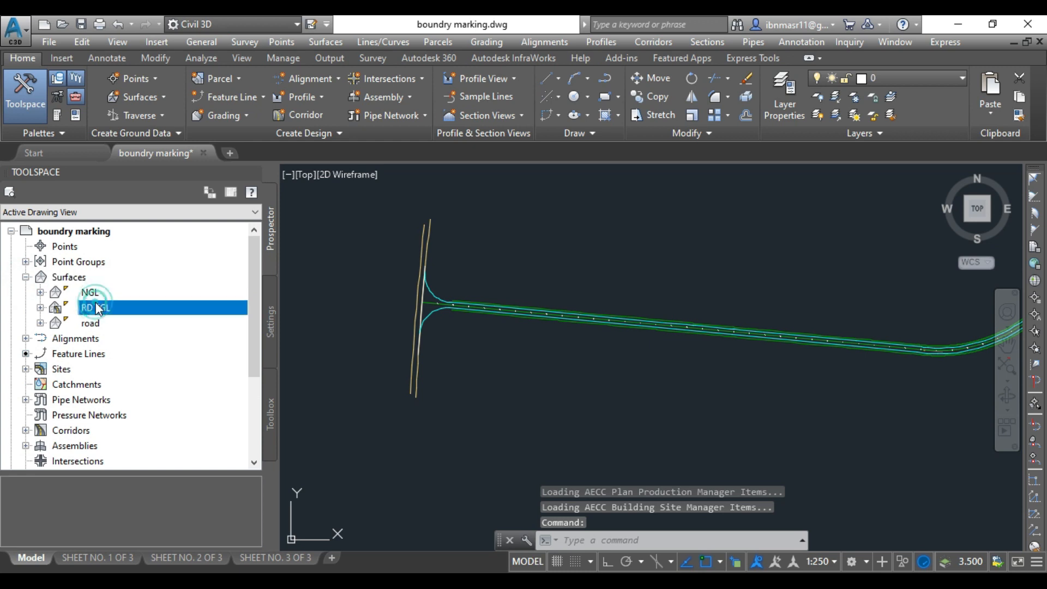
click(143, 284)
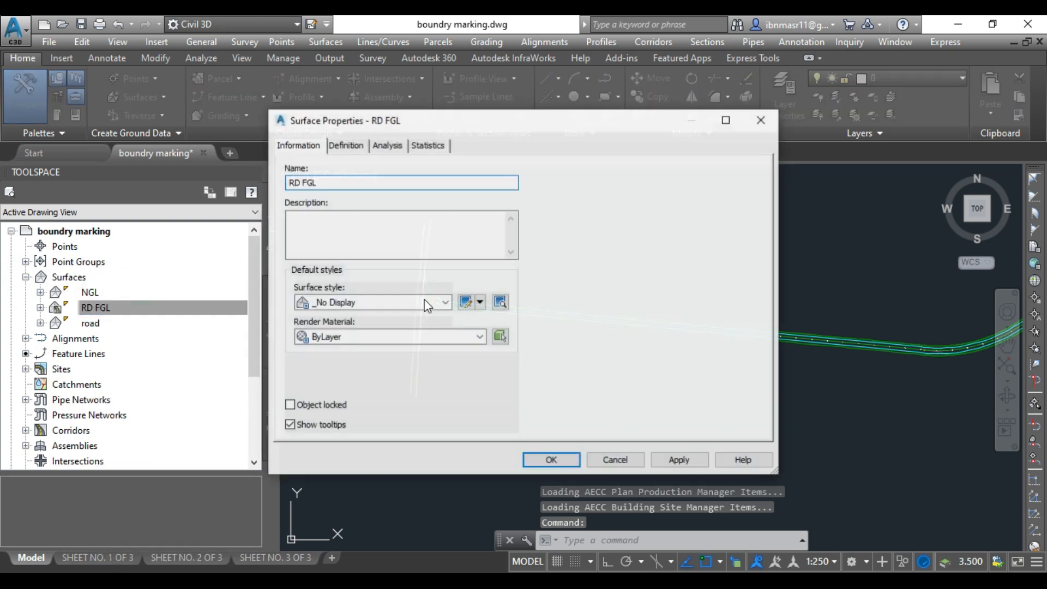
click(339, 301)
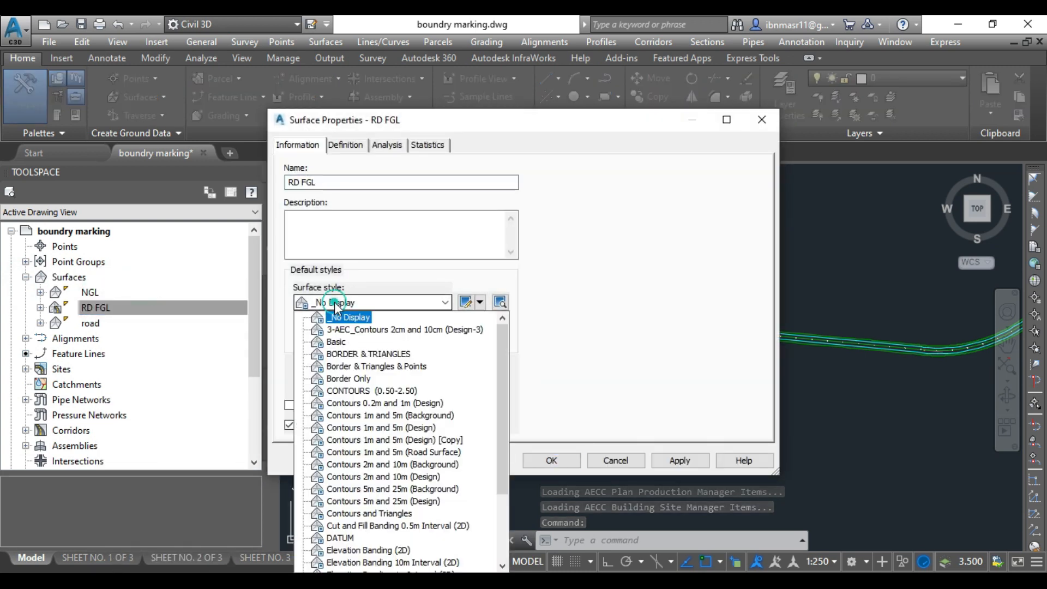
click(362, 366)
click(547, 459)
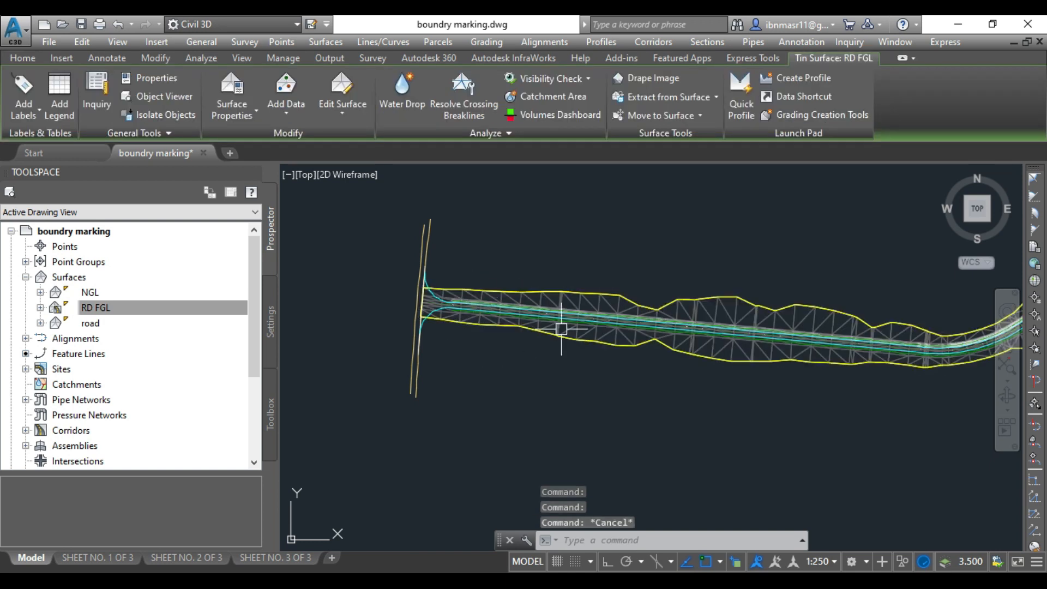
key(Escape)
Examine the displayed border and triangles of the RD FGL surface along the road and its bend.
scroll(568, 292, up, 3)
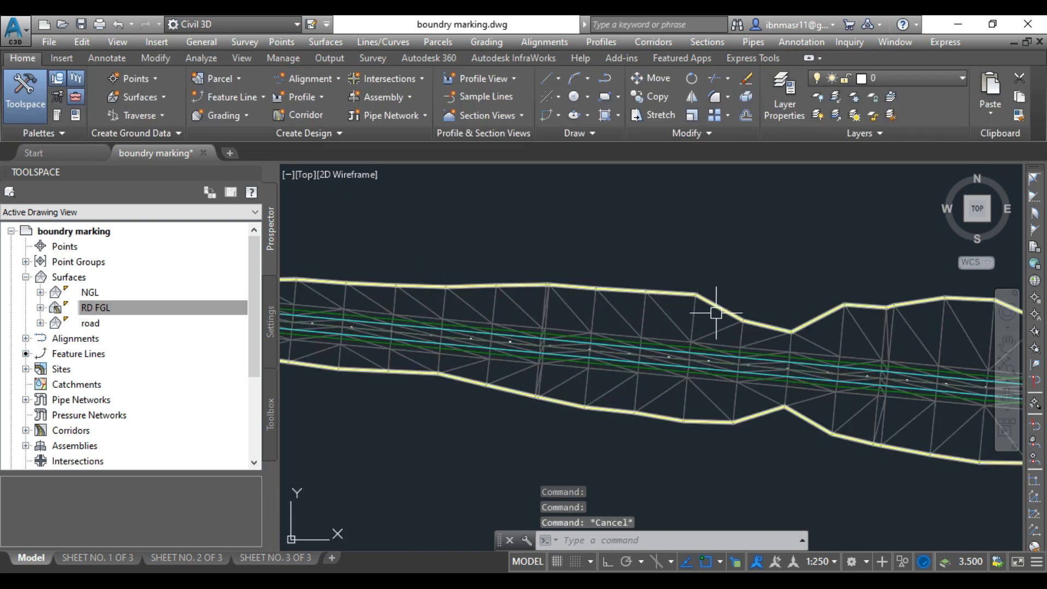
scroll(554, 334, down, 3)
scroll(797, 358, up, 4)
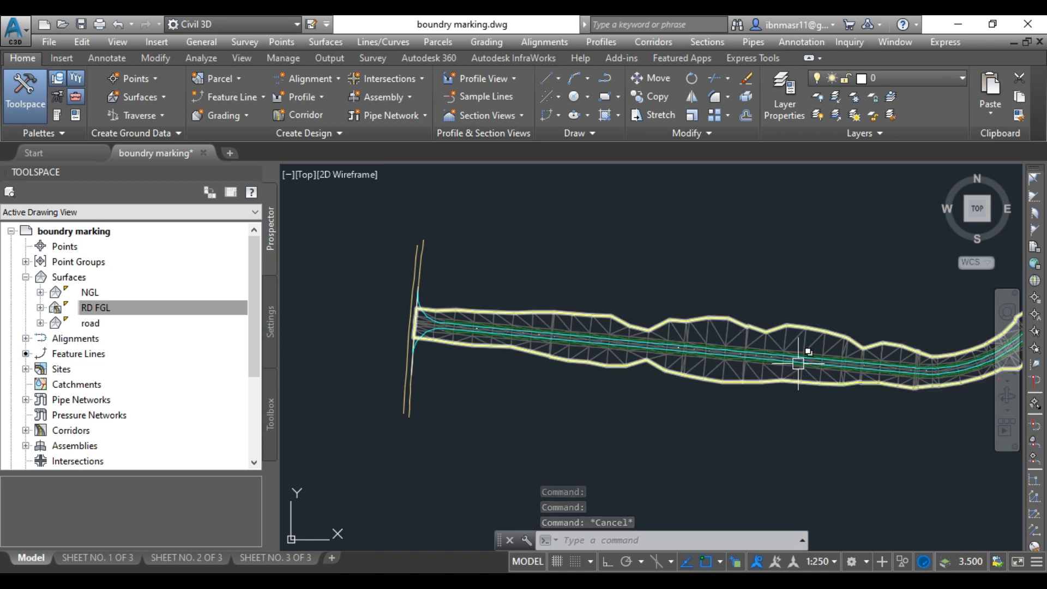
scroll(764, 343, down, 2)
scroll(432, 295, down, 3)
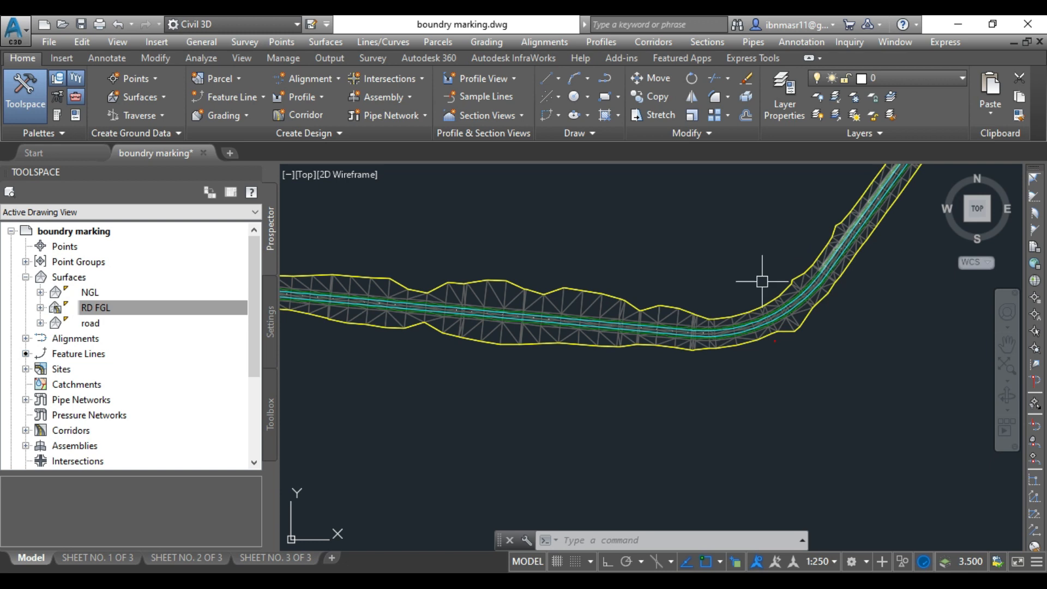
scroll(425, 295, up, 2)
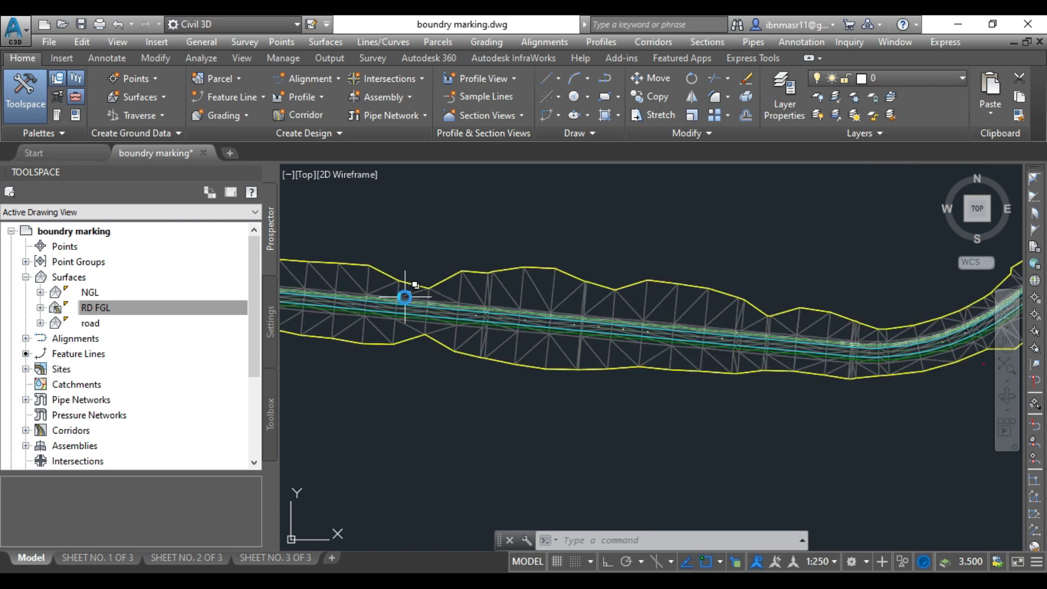
scroll(404, 291, up, 3)
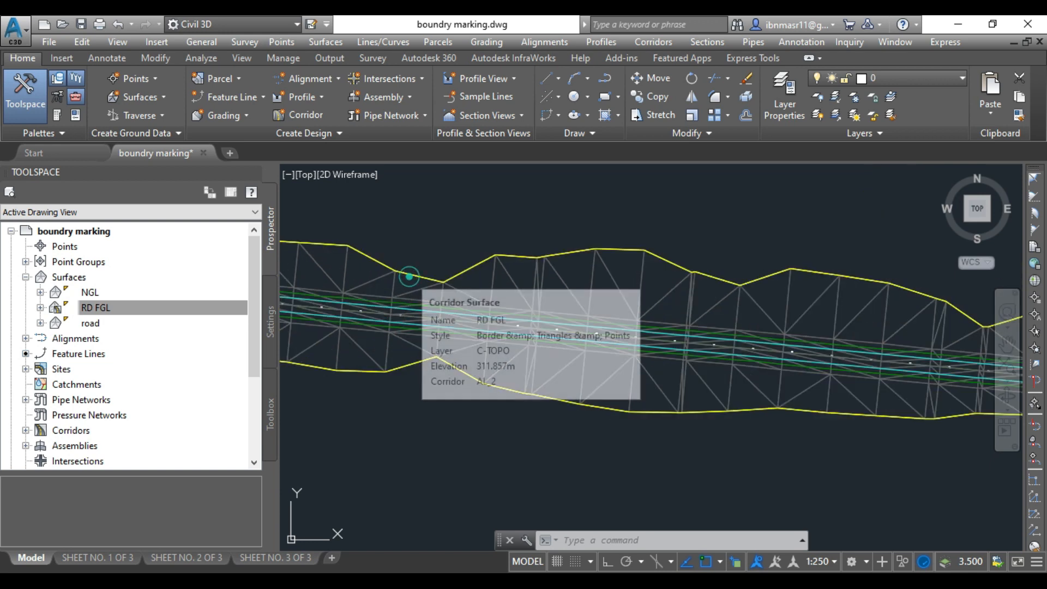
Extract only the border of the RD FGL surface as separate drawing objects, leaving out the points and triangles.
click(408, 280)
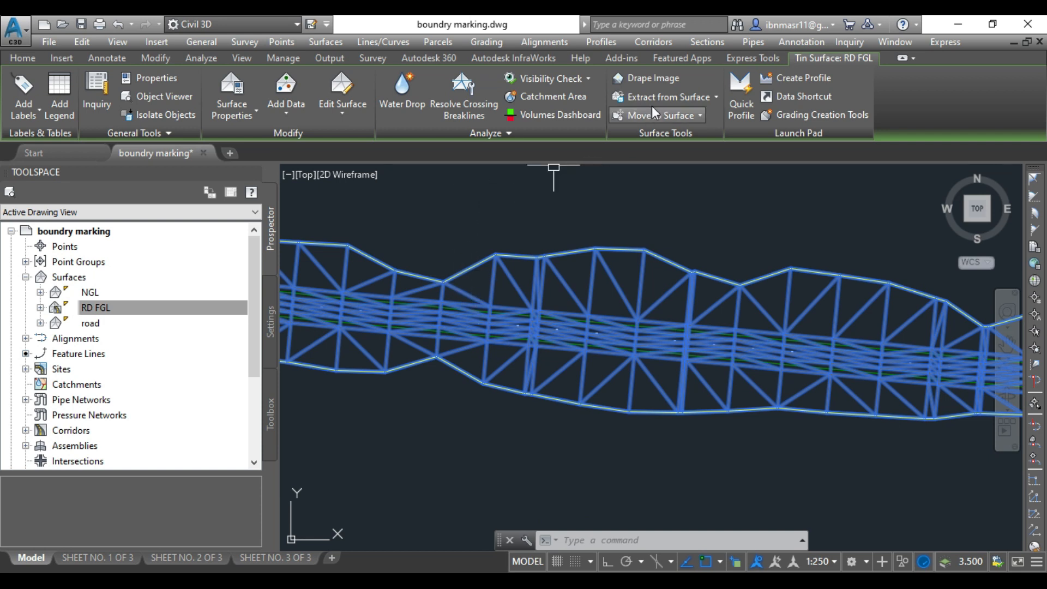
click(689, 103)
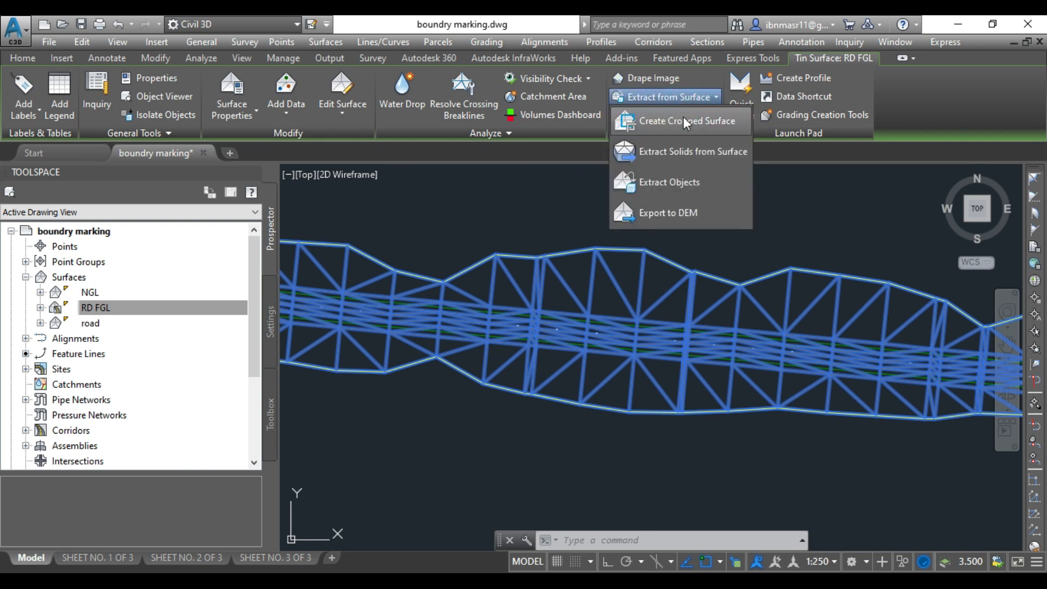
click(658, 186)
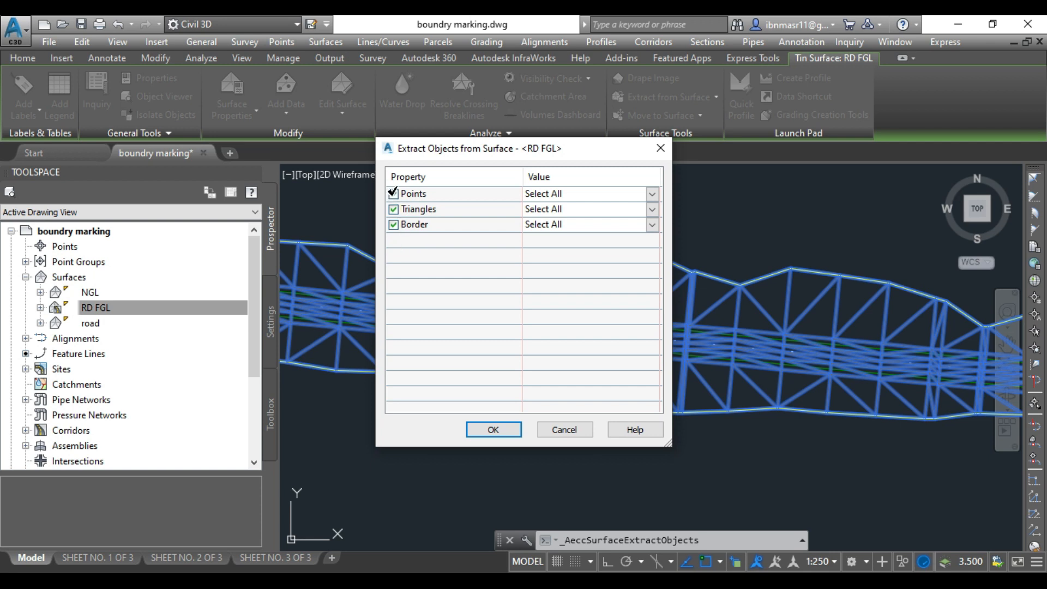
click(393, 208)
click(492, 430)
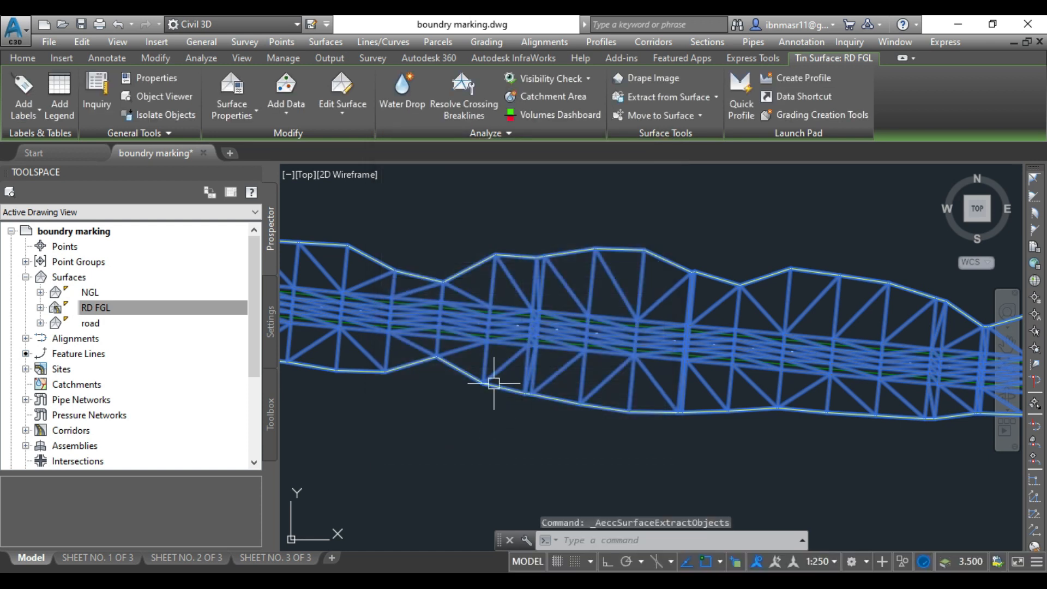
right_click(523, 285)
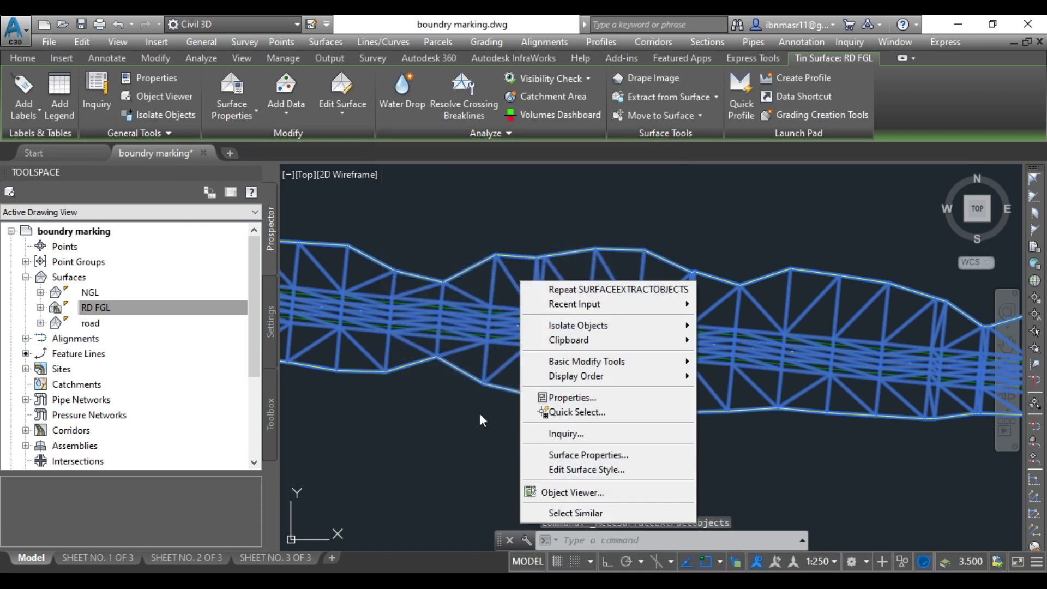
key(Escape)
key(Escape)
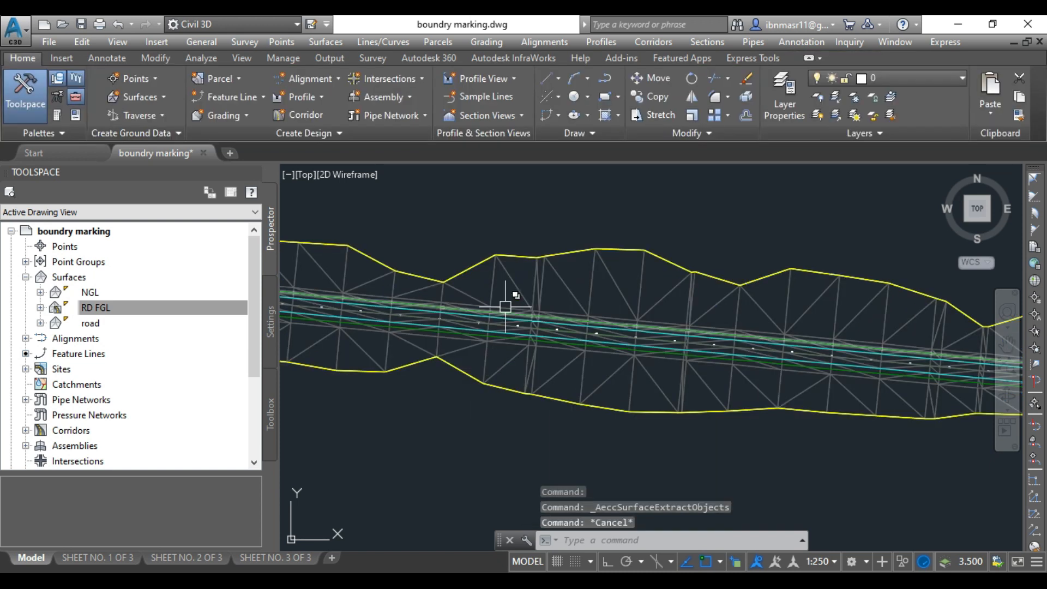
Set the RD FGL surface's style to _No Display.
click(511, 285)
right_click(510, 285)
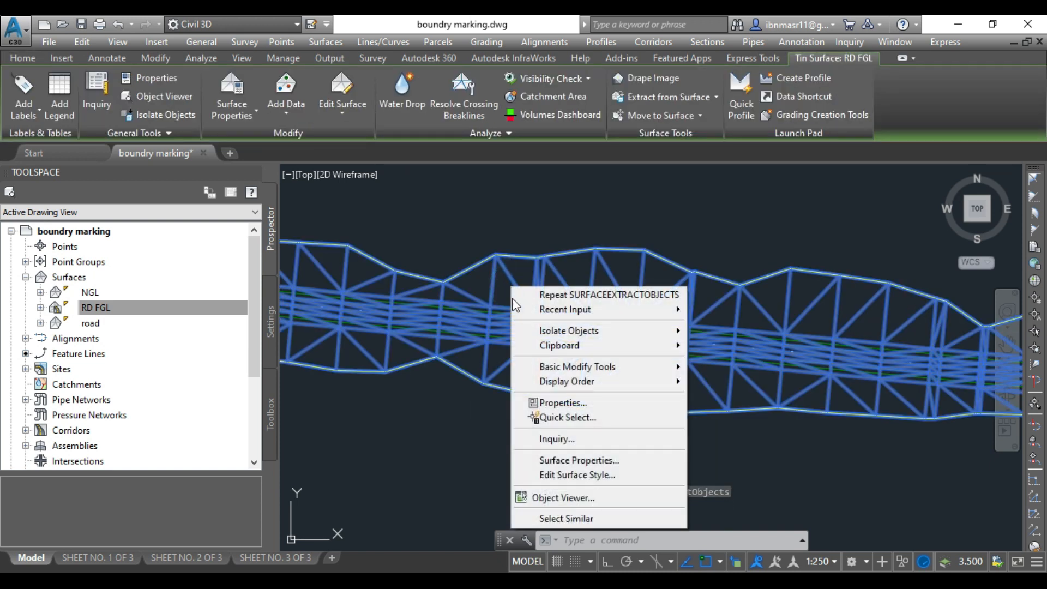
click(547, 461)
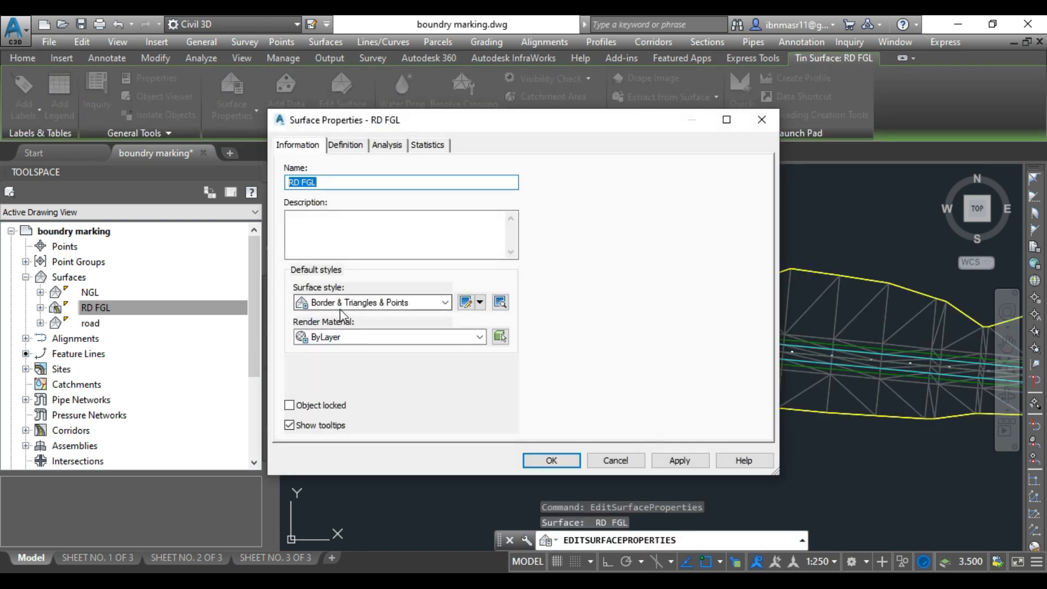
click(342, 303)
scroll(342, 311, up, 2)
click(349, 316)
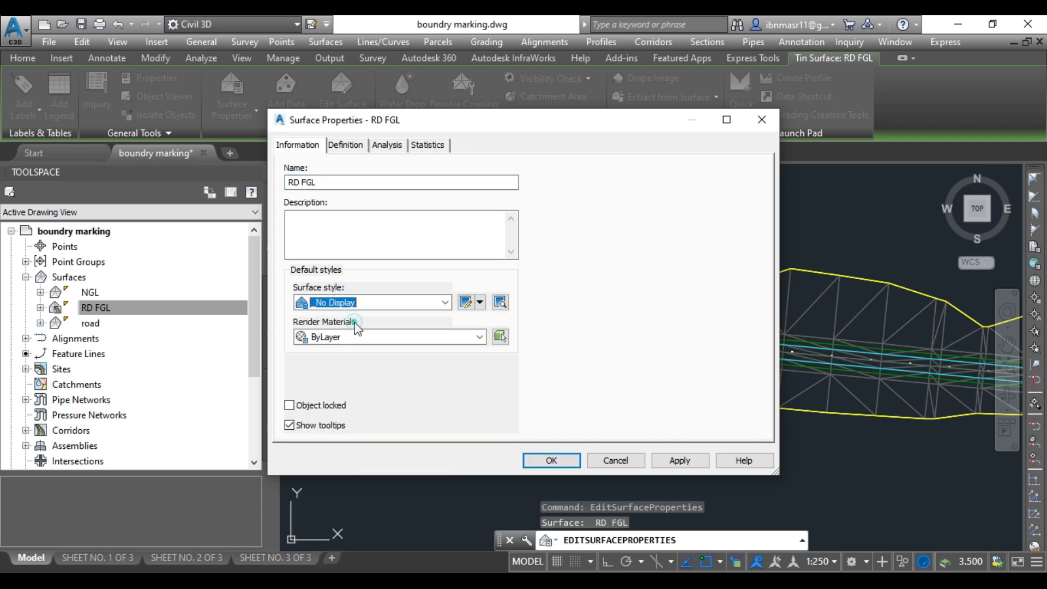
click(549, 460)
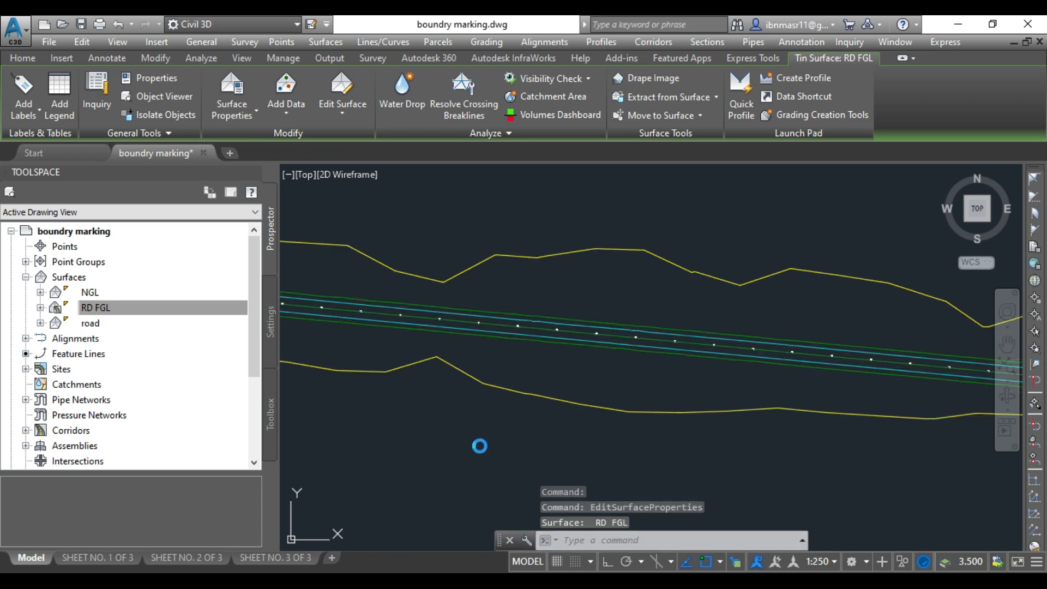
Examine the extracted border lines on both sides of the road, from the junction to the far end.
click(529, 397)
scroll(524, 350, down, 3)
click(475, 342)
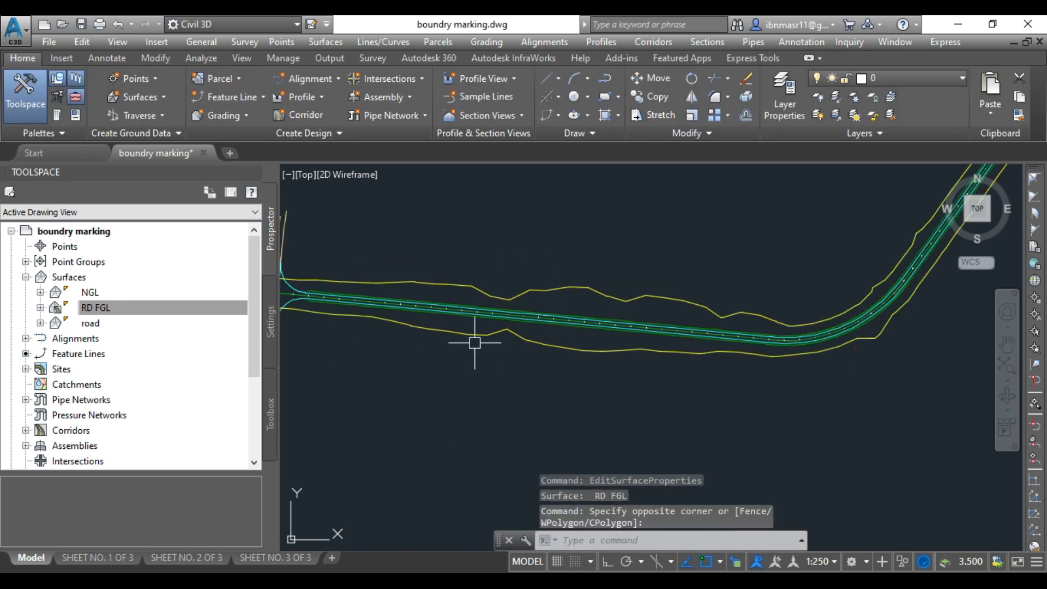
scroll(458, 377, down, 3)
key(Escape)
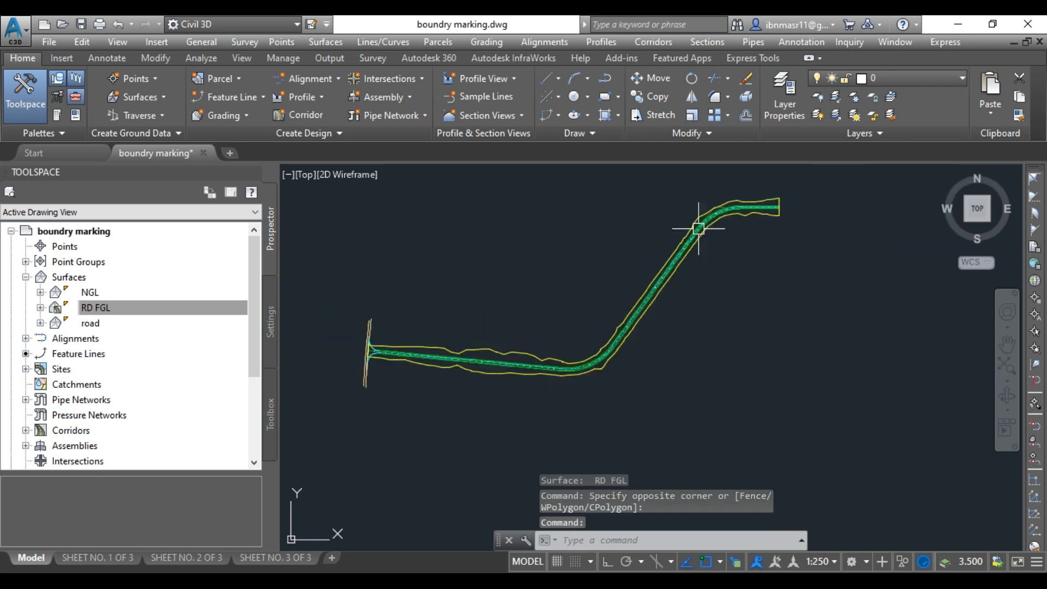
scroll(699, 224, up, 5)
scroll(627, 251, down, 2)
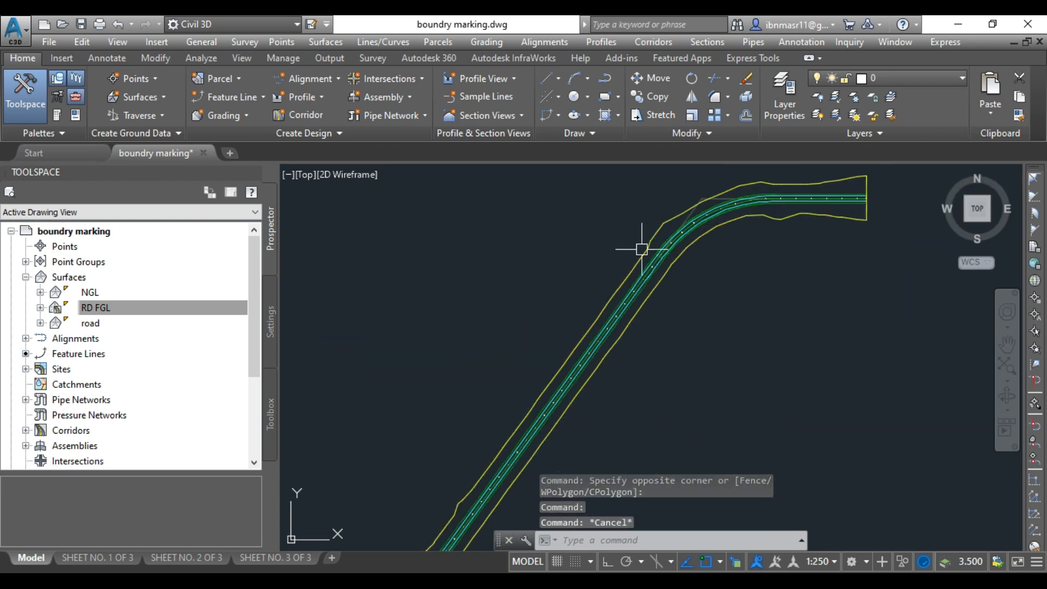
scroll(840, 210, down, 3)
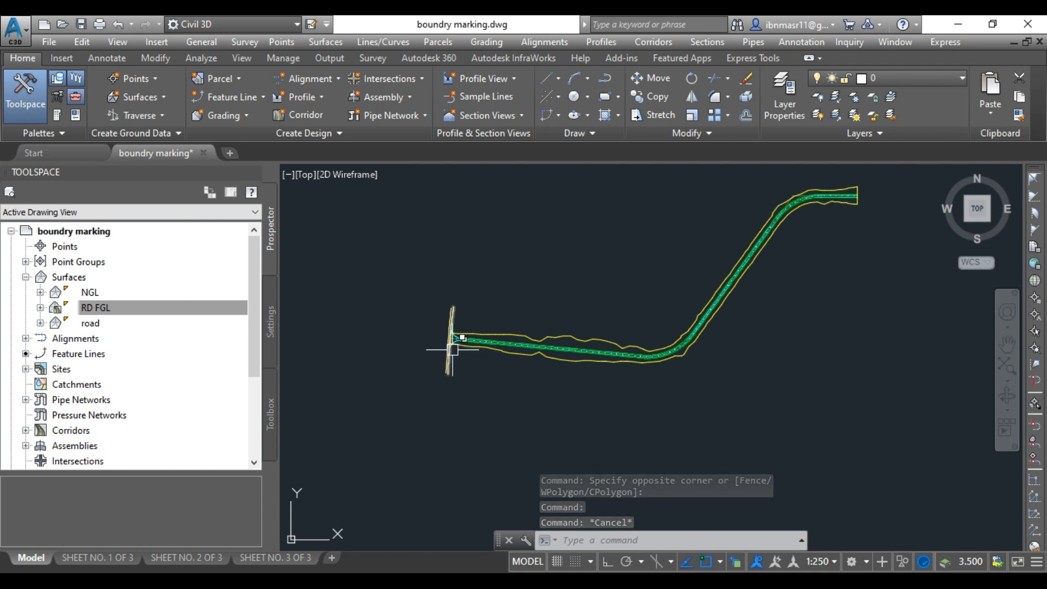
scroll(466, 332, up, 5)
scroll(474, 322, up, 5)
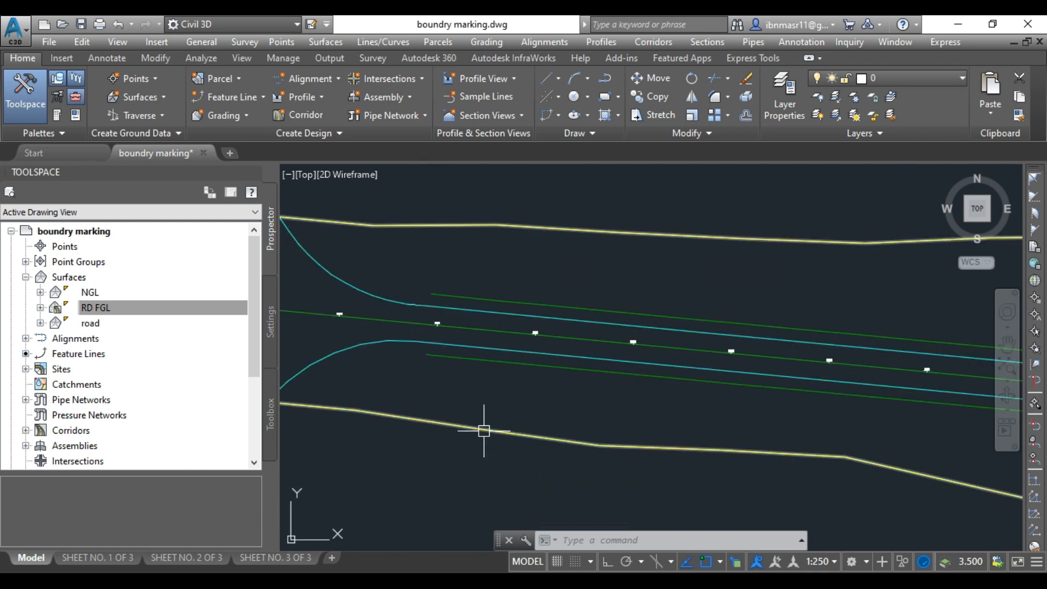
scroll(391, 383, down, 5)
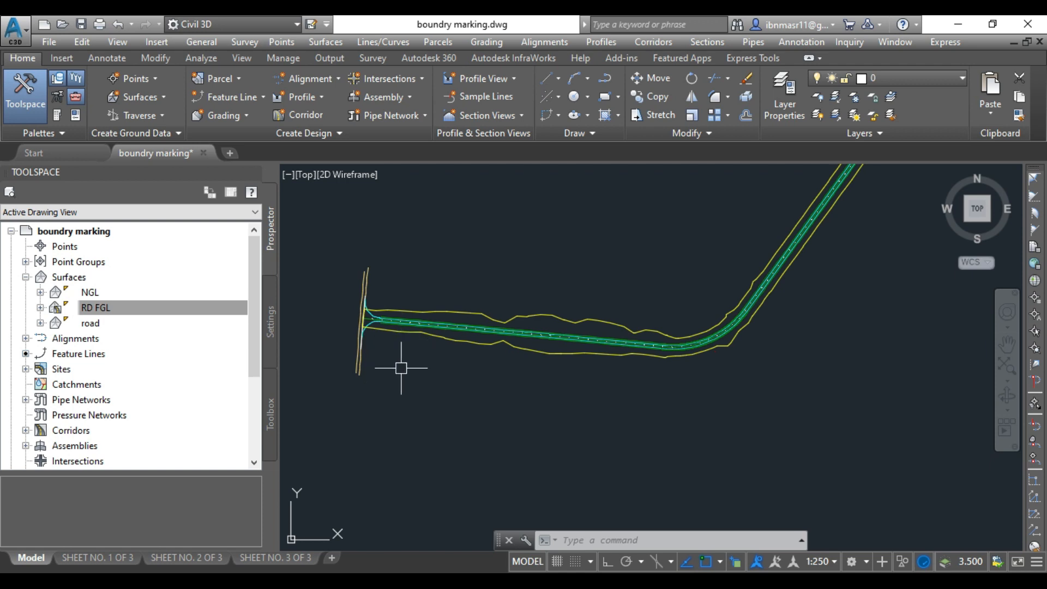
Start creating surface points along a polyline or contour, using RD FGL as the surface.
click(136, 82)
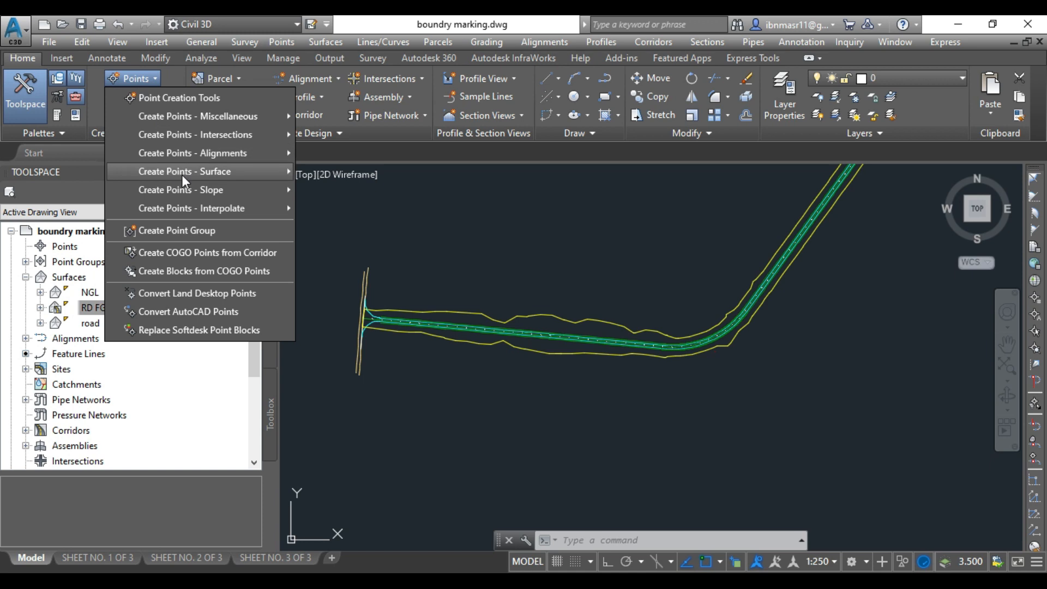
mouse_move(182, 175)
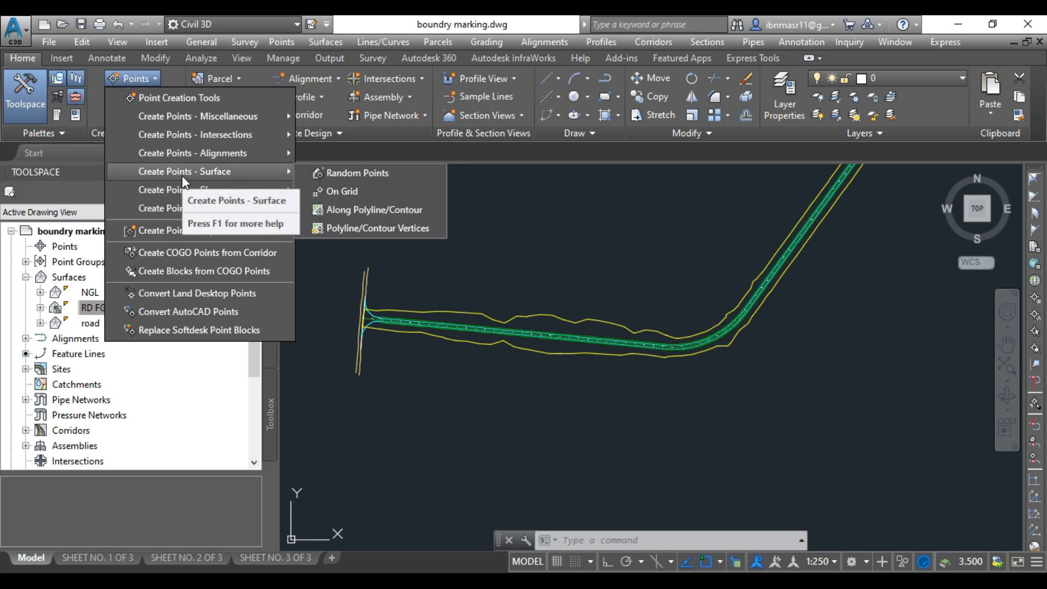
click(346, 212)
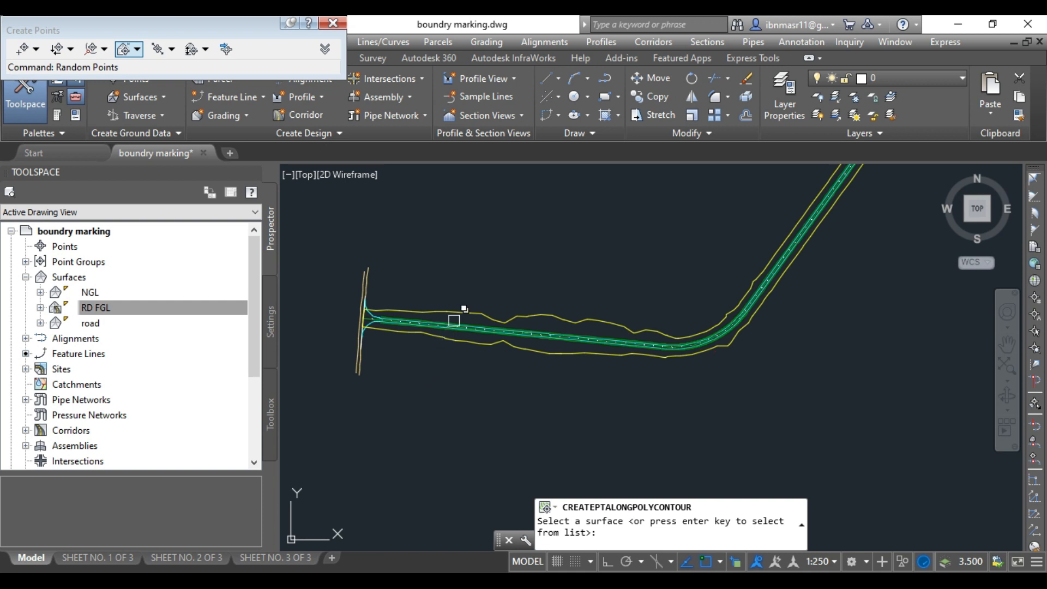
key(Return)
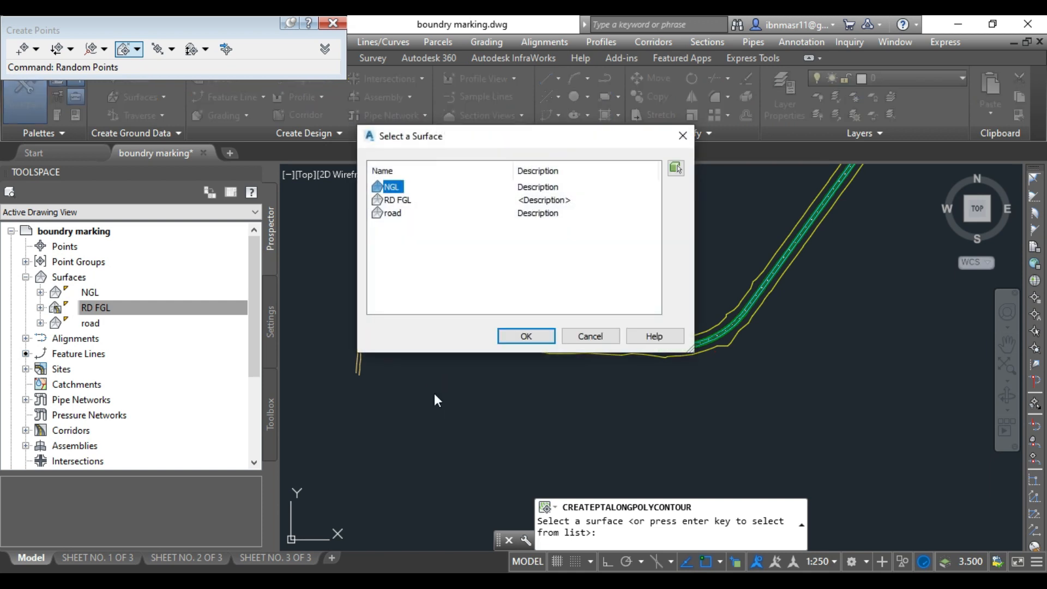
click(401, 200)
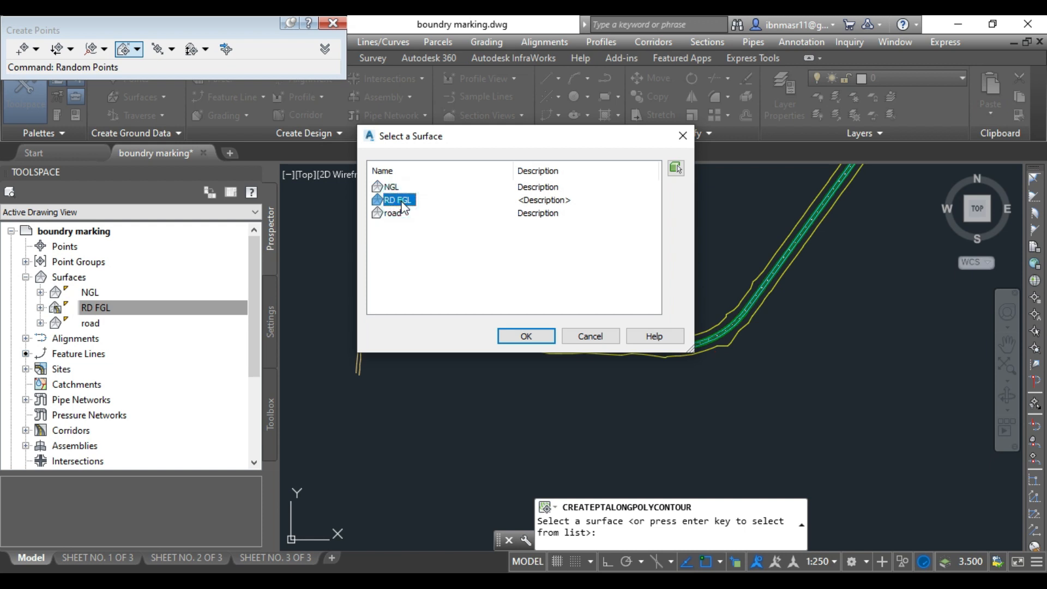
click(513, 341)
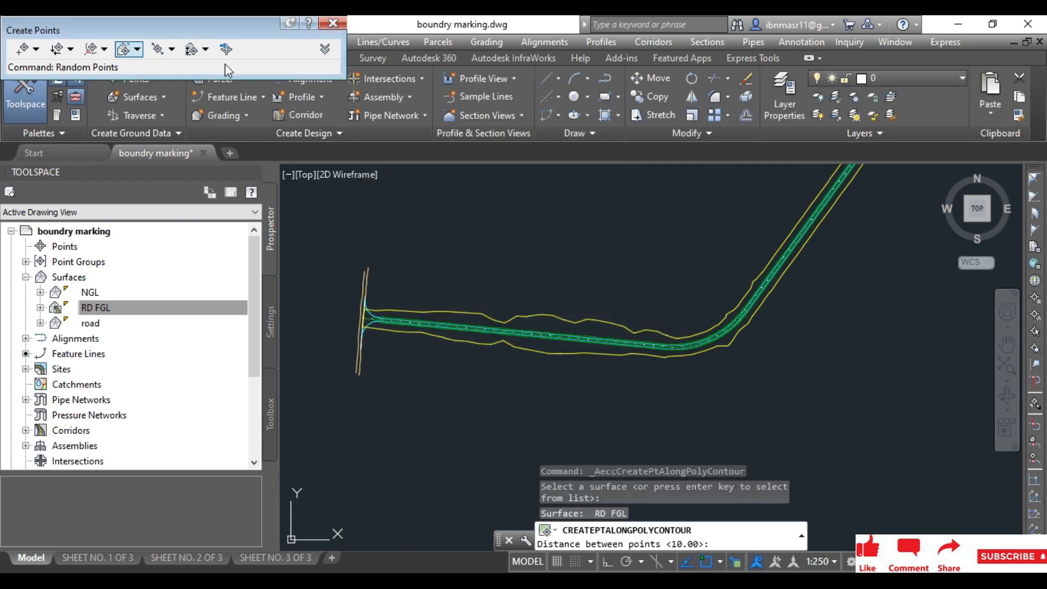
In the point creation settings, set the elevation prompt to Automatic and the description prompt to None.
click(325, 50)
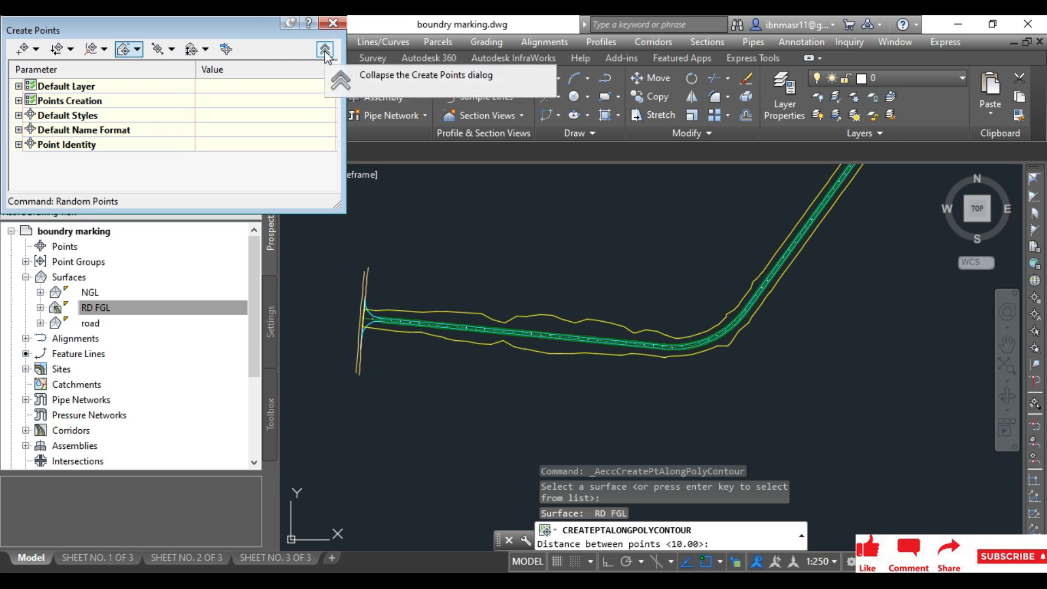
click(18, 101)
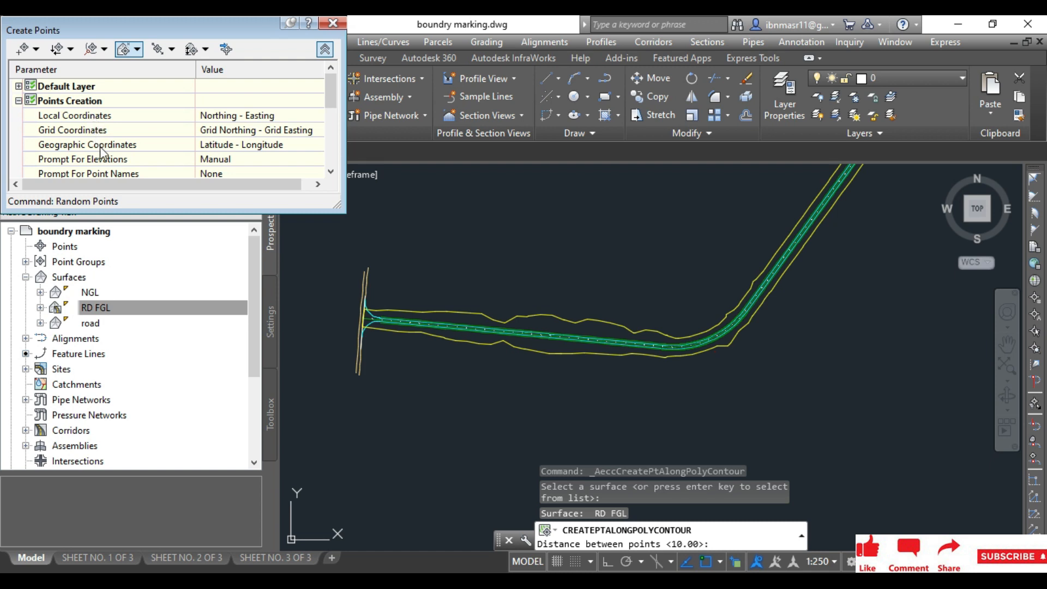
scroll(100, 146, down, 1)
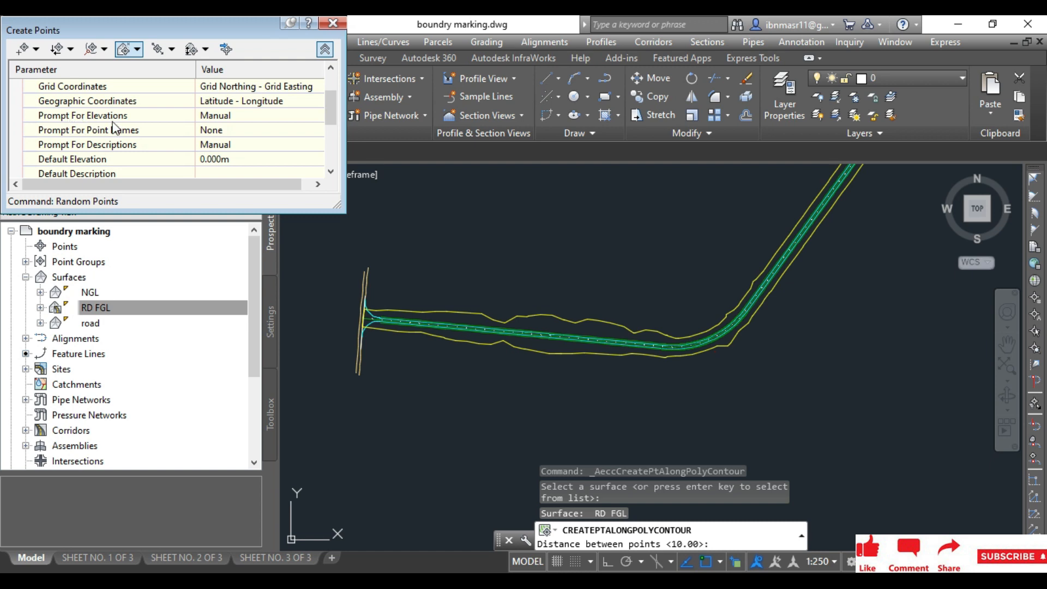
click(211, 120)
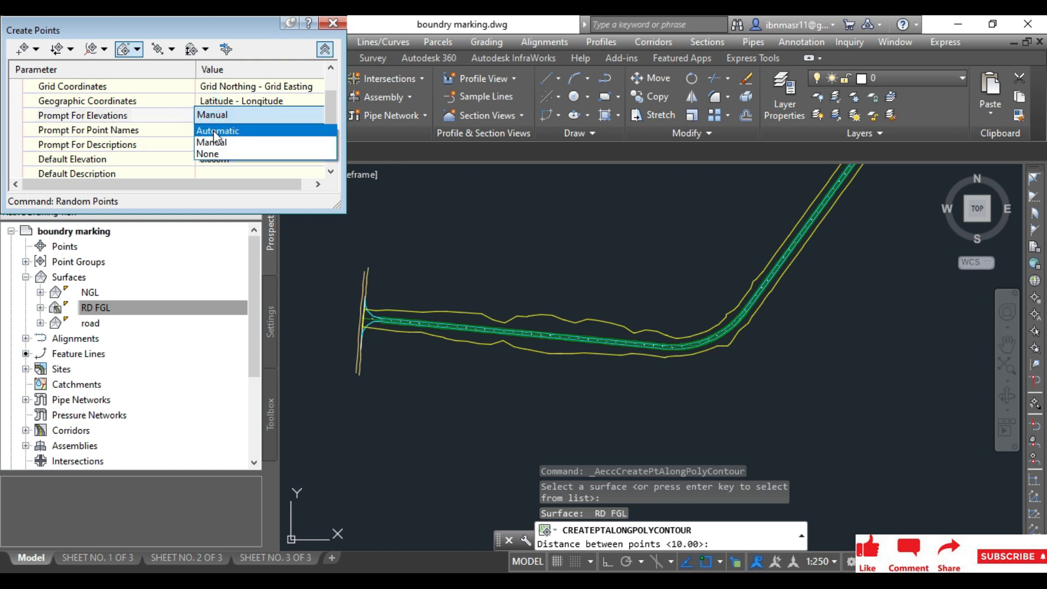
click(216, 135)
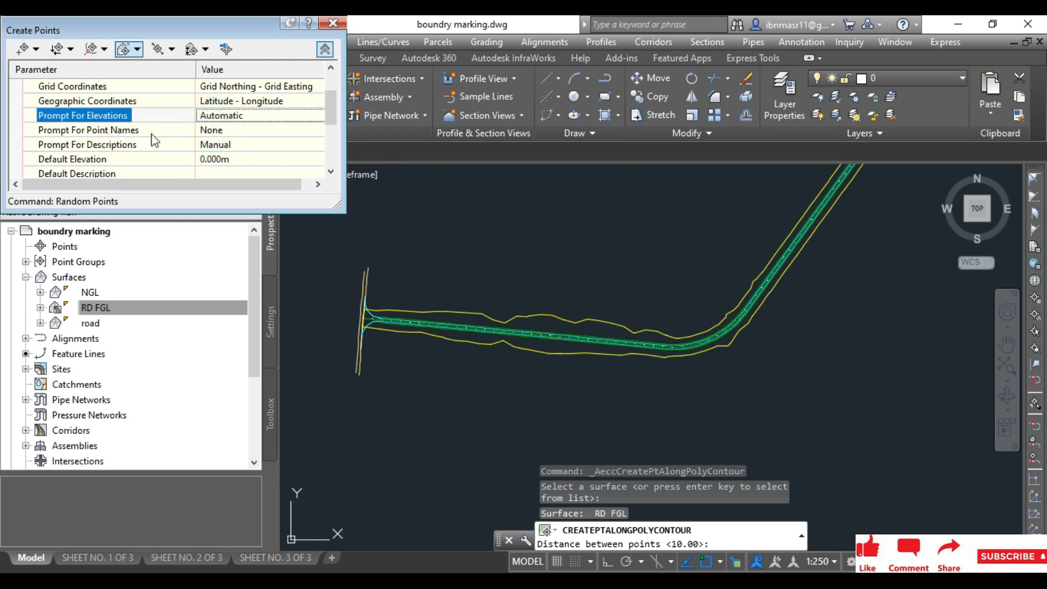
click(214, 133)
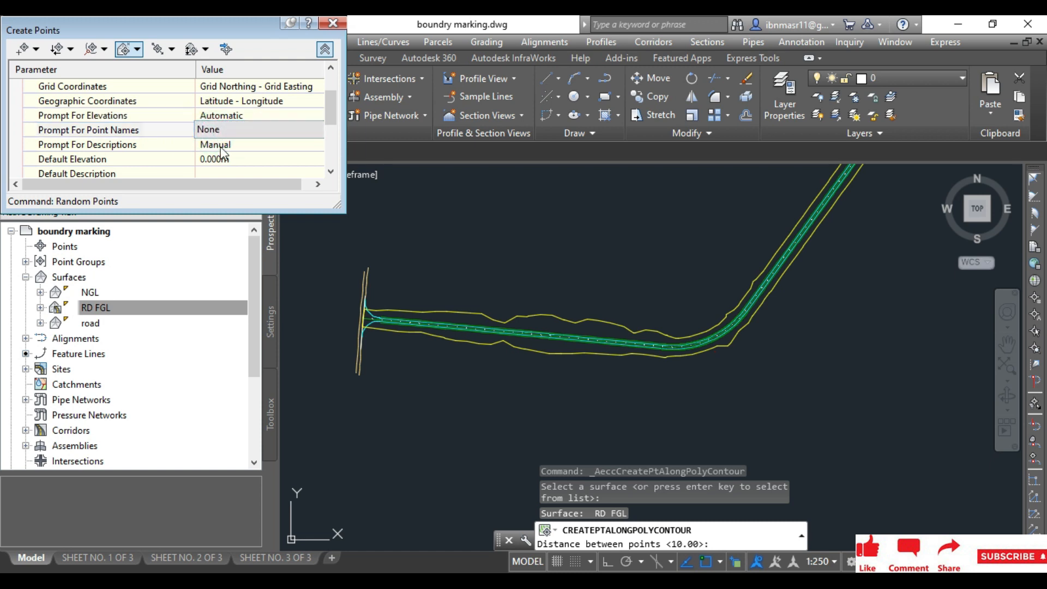
click(213, 145)
click(213, 195)
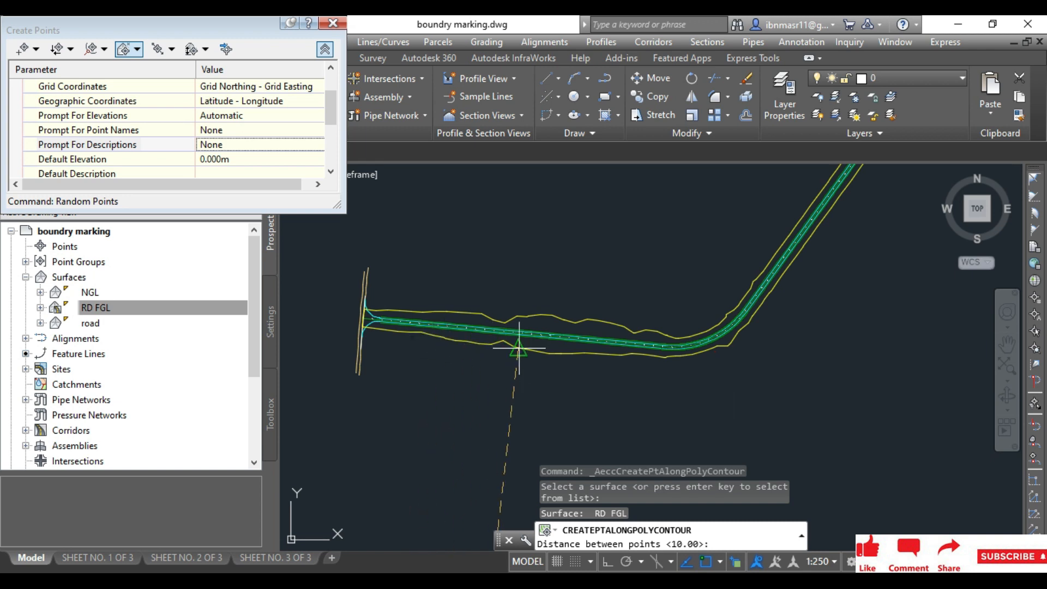
Create points at a spacing of 20 along the extracted RD FGL border polyline and finish point creation.
click(692, 354)
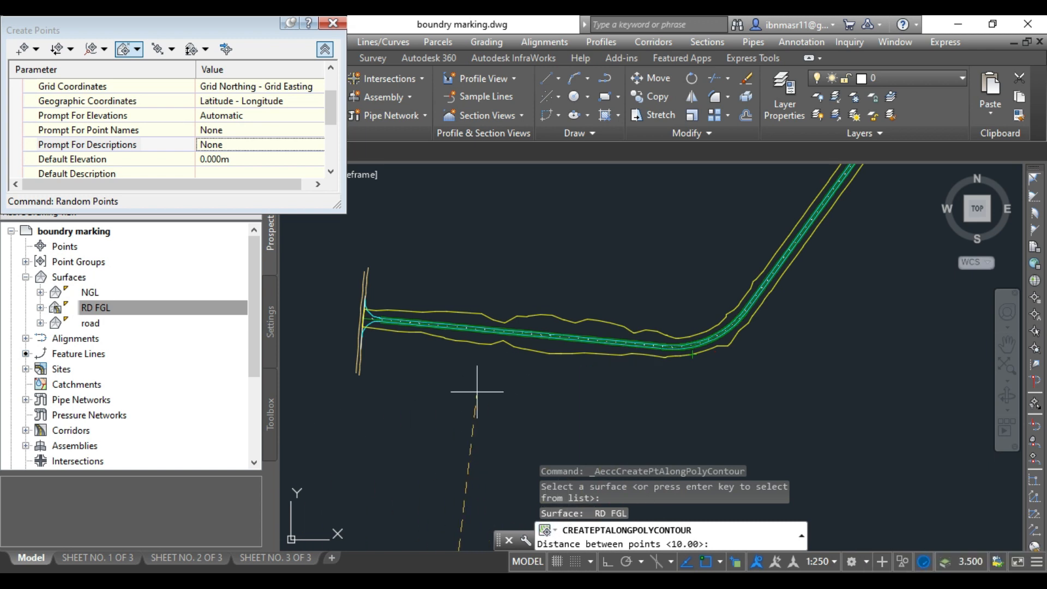
text(20)
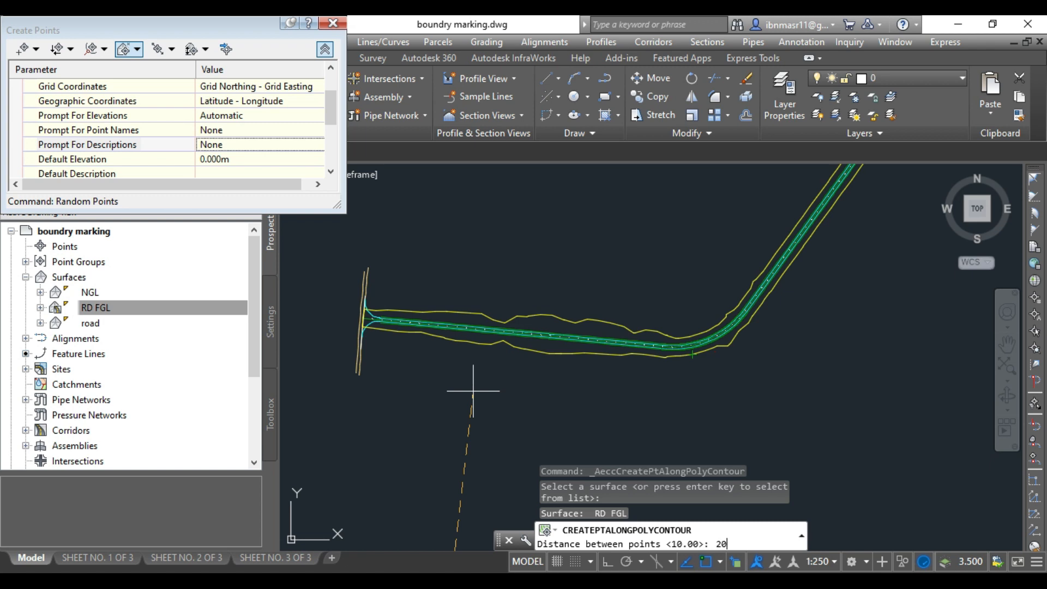
key(Return)
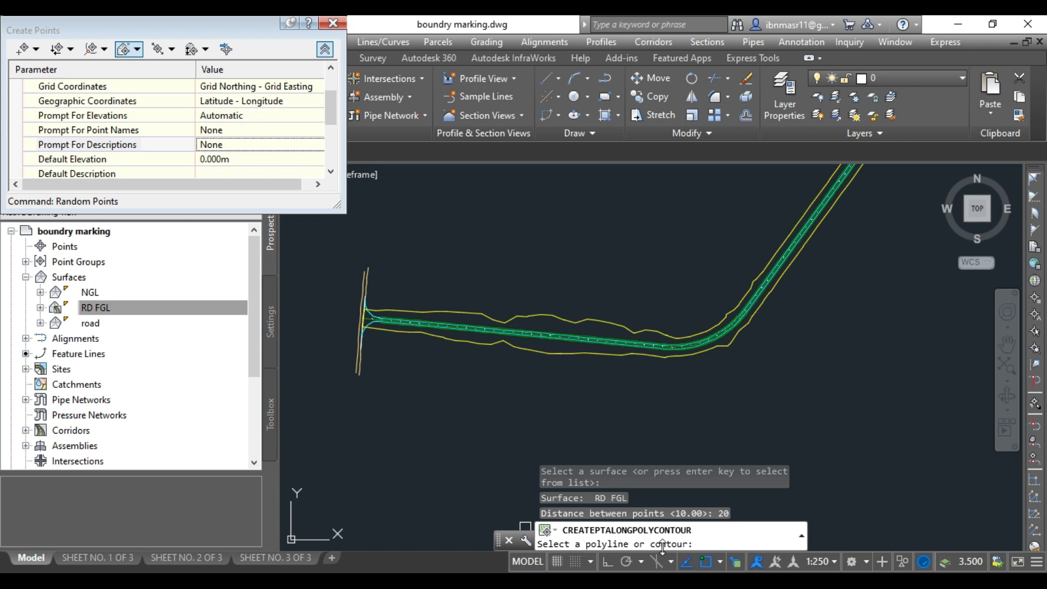
click(470, 343)
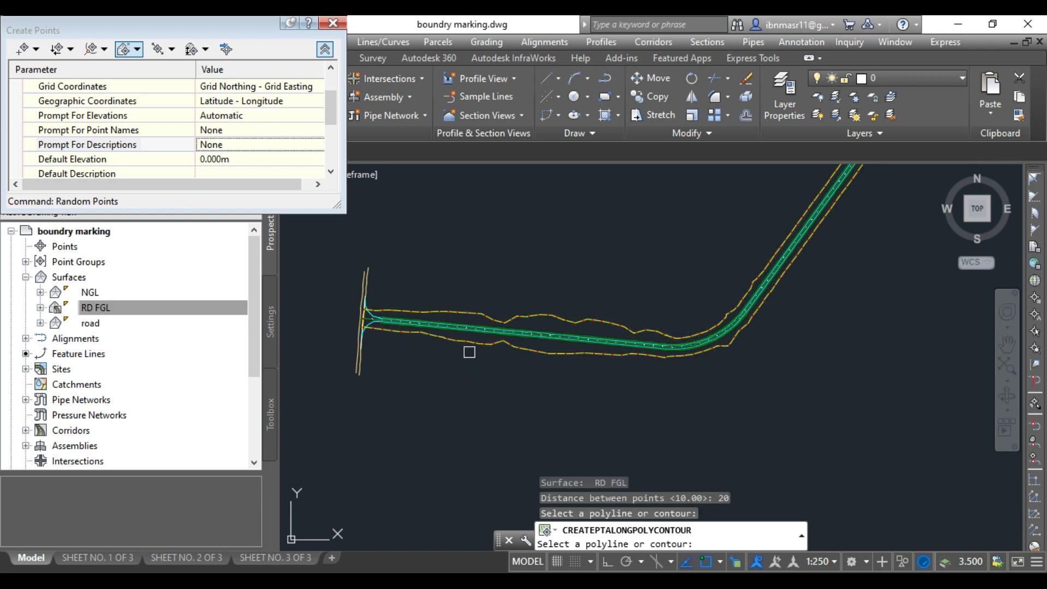
scroll(467, 350, up, 10)
scroll(520, 319, up, 3)
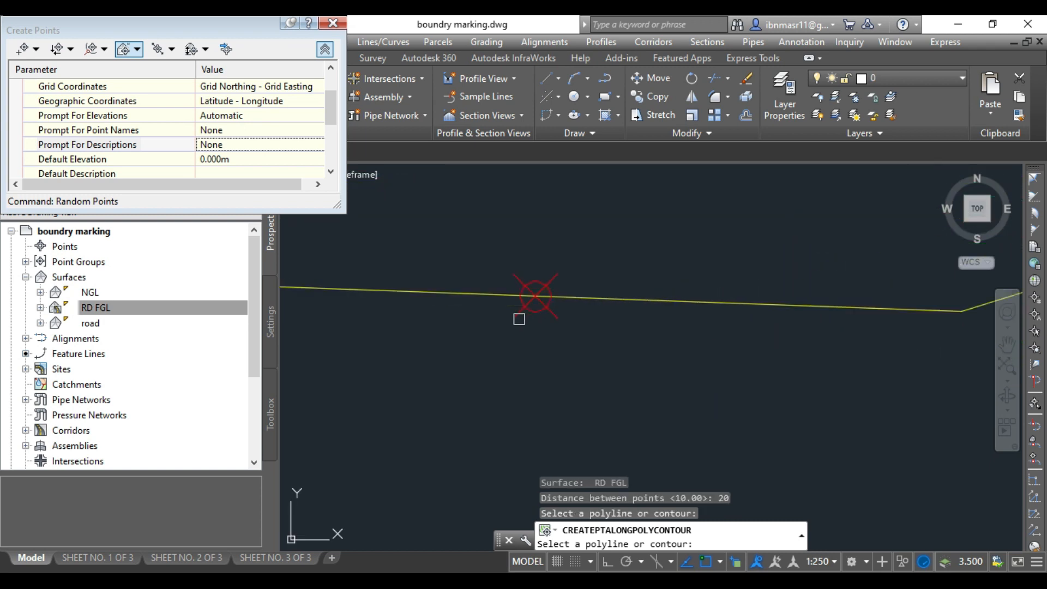
click(333, 23)
scroll(521, 415, down, 10)
scroll(507, 402, up, 10)
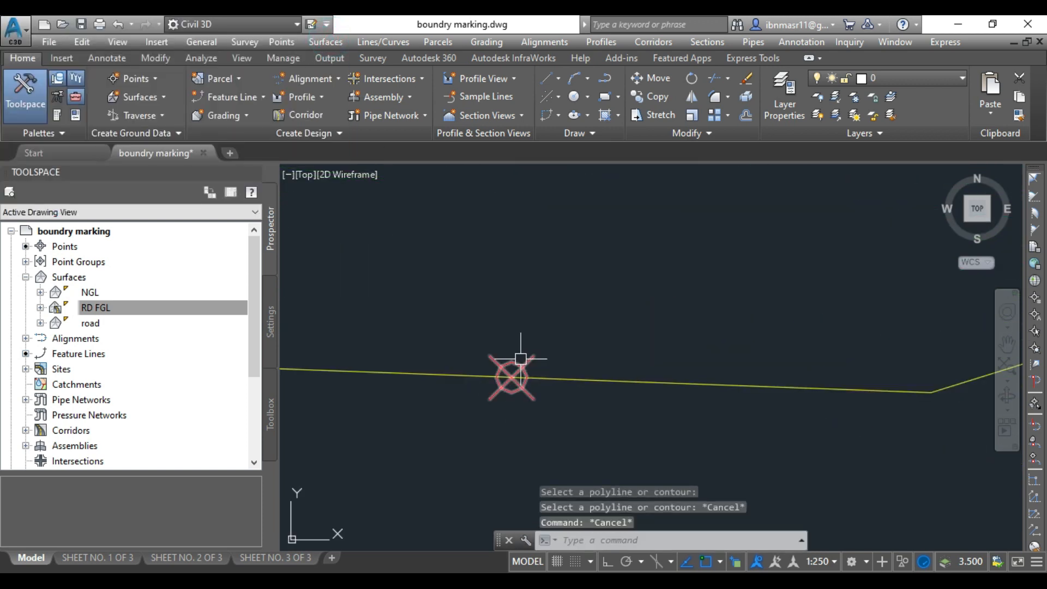
Select all points similar to one border point and examine their placement along both sides of the road, then clear the selection.
click(512, 375)
right_click(478, 338)
click(537, 562)
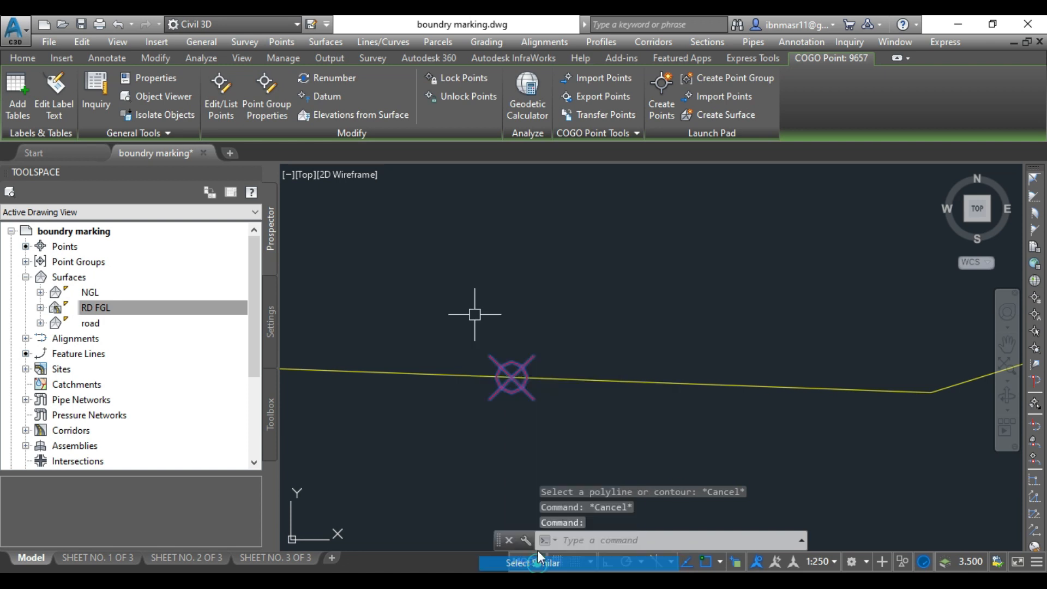
scroll(436, 360, down, 6)
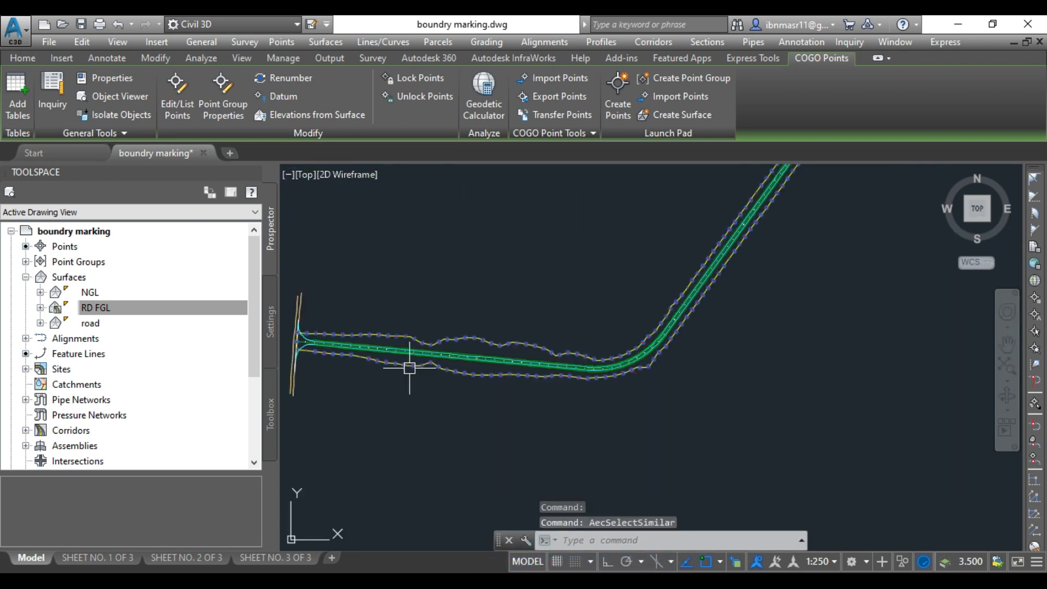
scroll(425, 367, down, 1)
scroll(647, 276, up, 5)
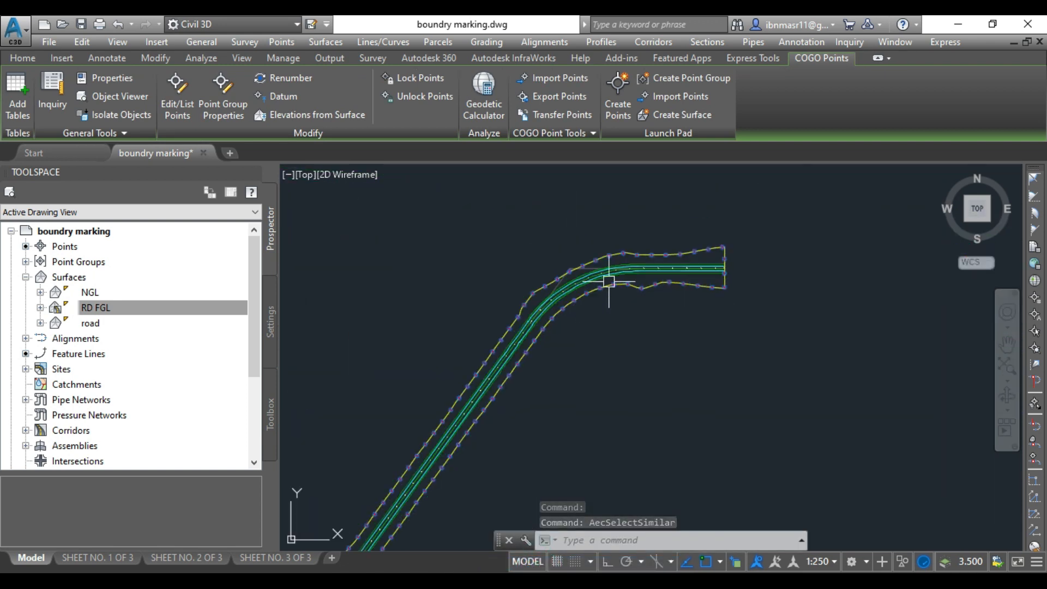
scroll(835, 241, down, 5)
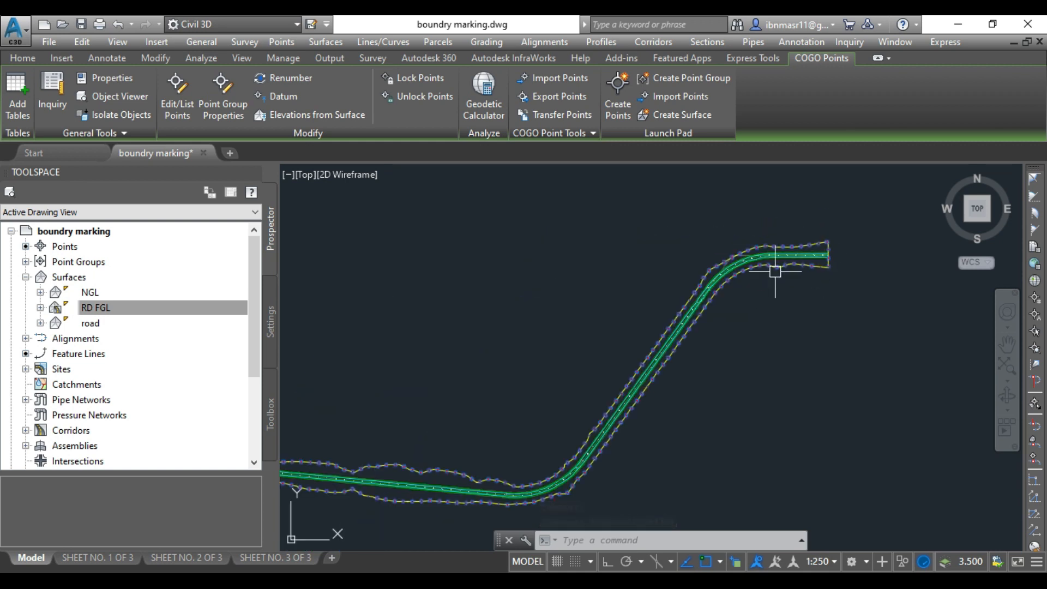
scroll(447, 514, up, 4)
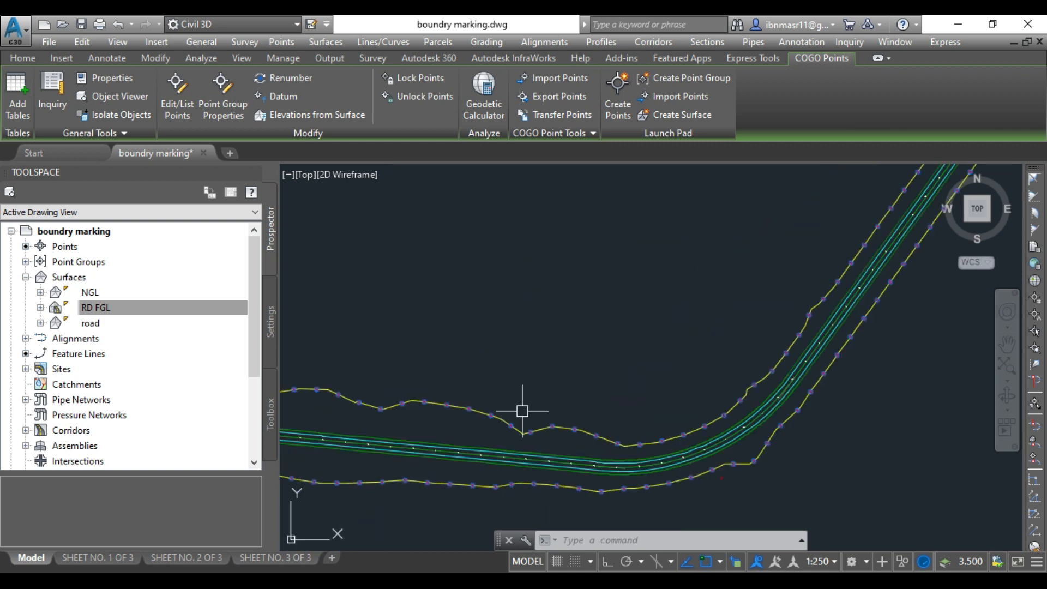
scroll(705, 352, down, 4)
scroll(451, 375, up, 5)
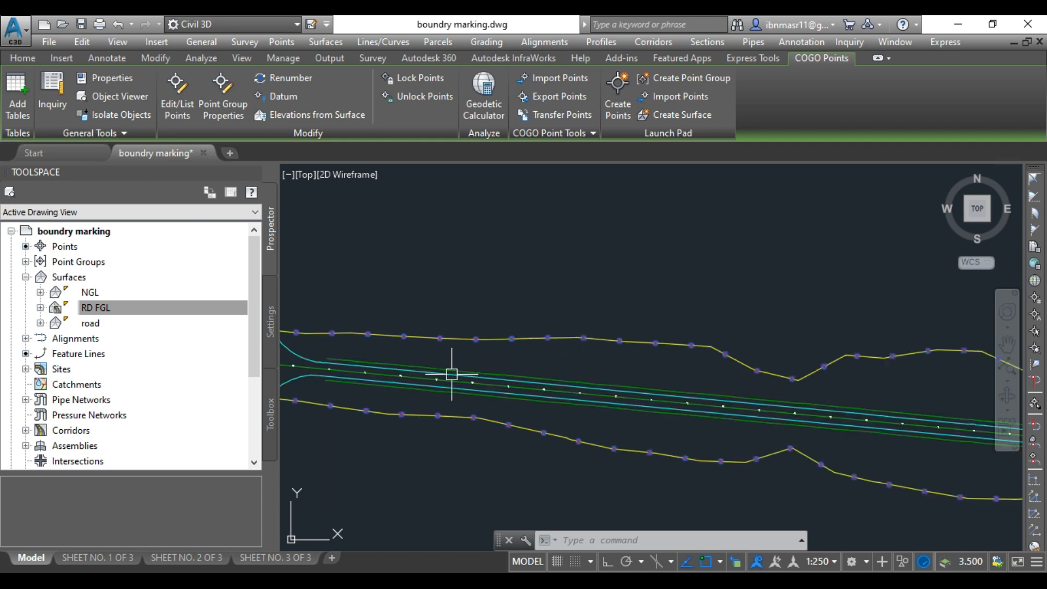
scroll(676, 351, down, 3)
scroll(523, 357, up, 2)
scroll(594, 338, up, 1)
scroll(629, 314, up, 4)
right_click(594, 325)
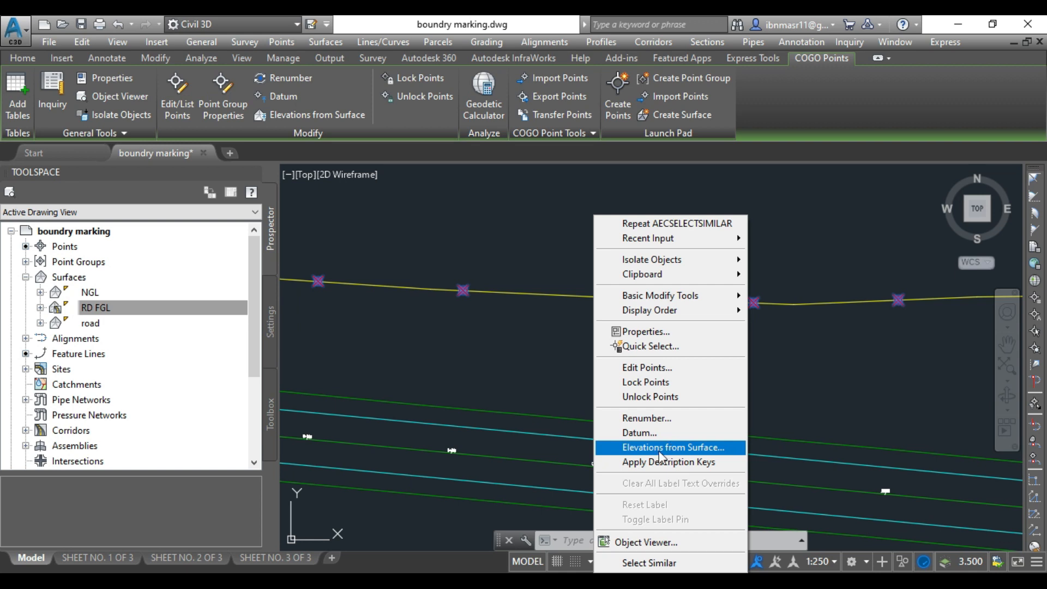
key(Escape)
key(Escape)
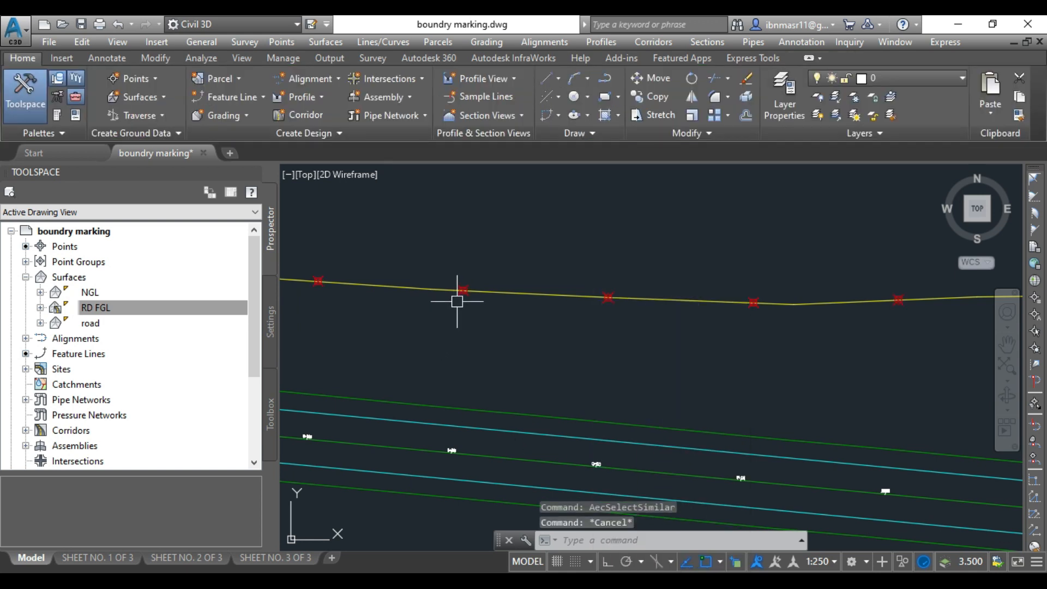
Set the point label style of the _All Points group to Elevation Only.
click(458, 291)
right_click(459, 291)
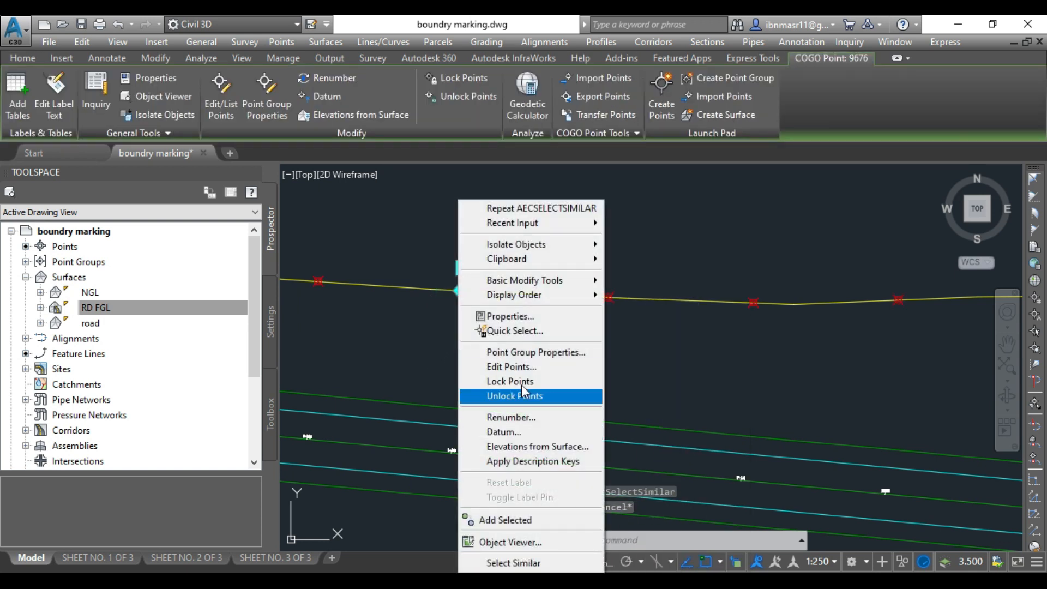
click(532, 355)
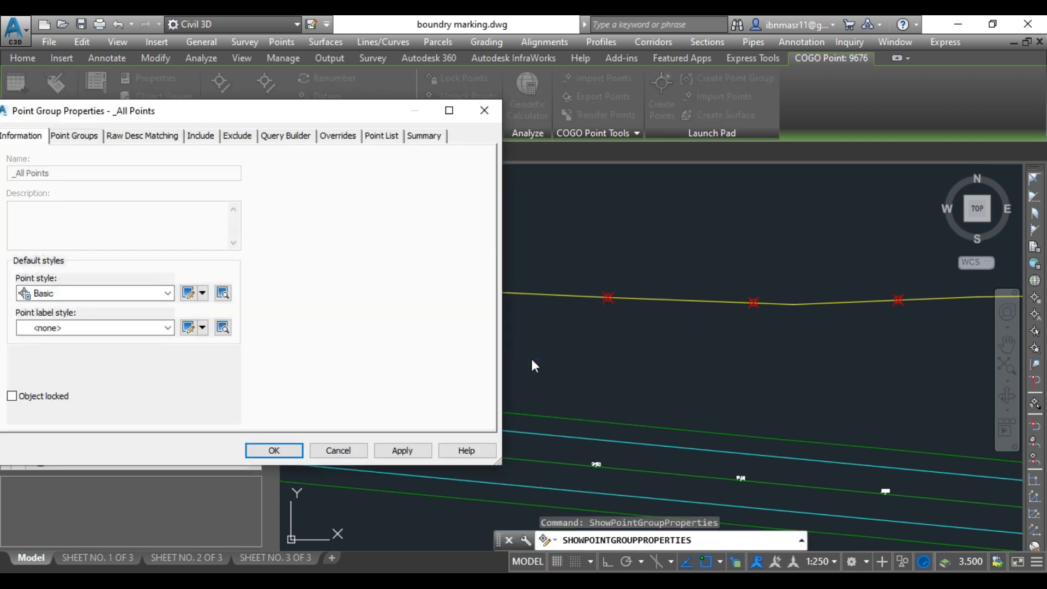
click(50, 328)
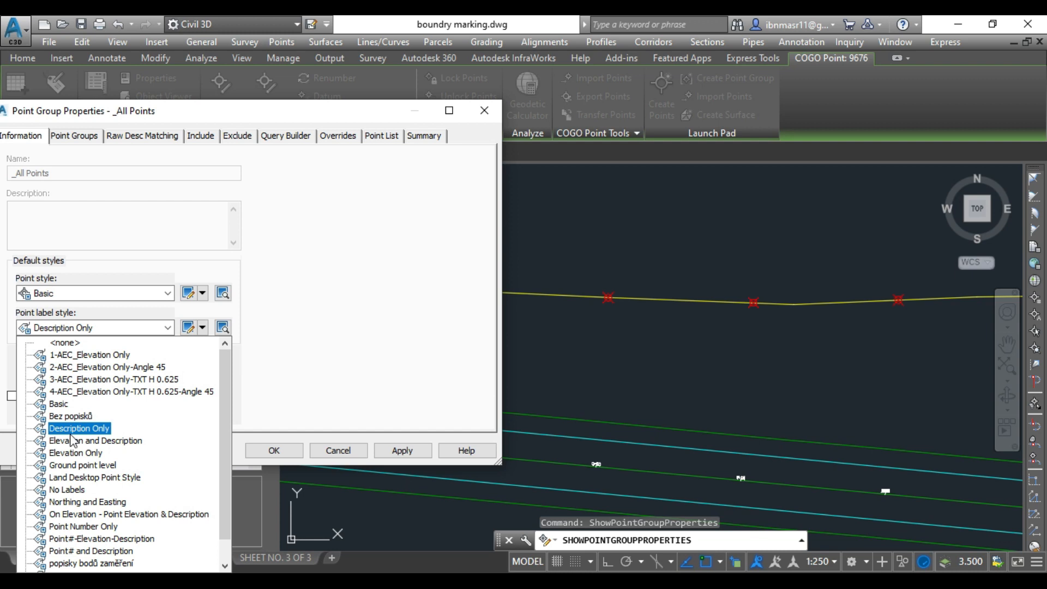
click(73, 453)
click(402, 451)
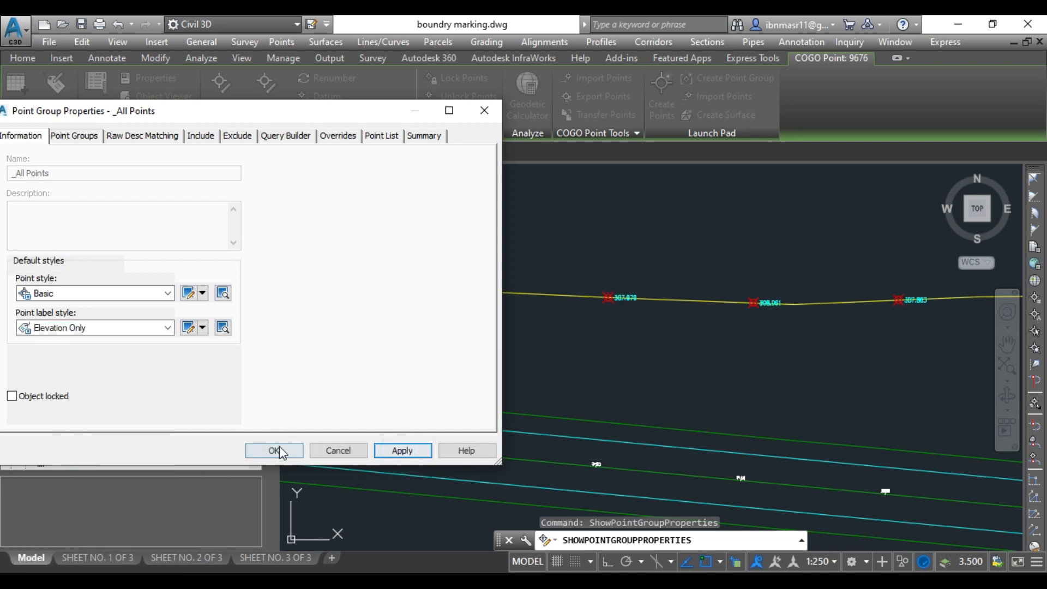
click(273, 451)
Examine the elevation labels of the border points from the junction to the far end of the road.
scroll(445, 291, up, 5)
scroll(642, 297, down, 10)
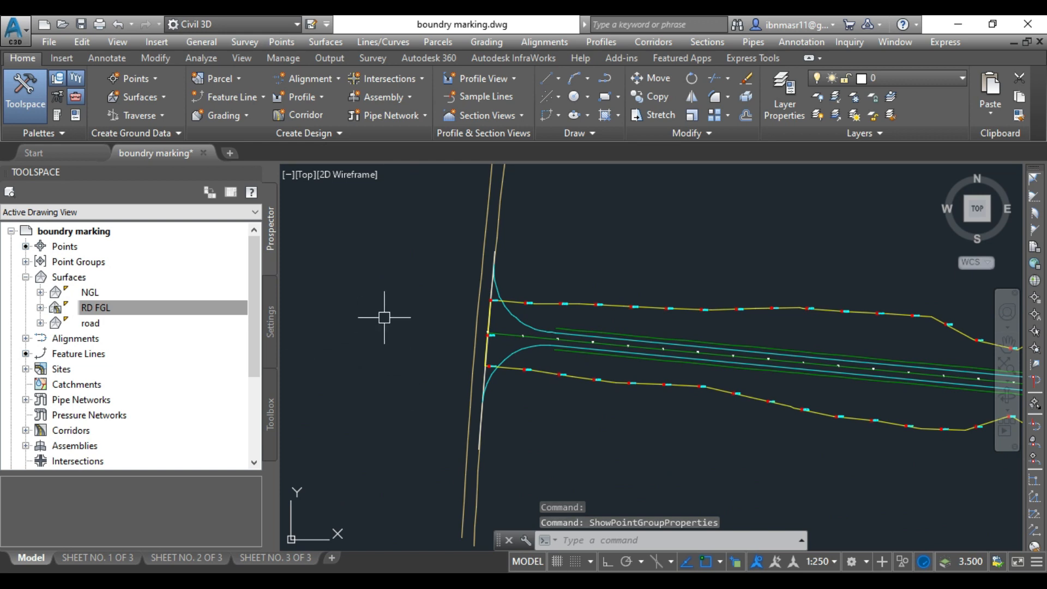
scroll(402, 351, down, 4)
scroll(778, 216, up, 6)
scroll(636, 243, up, 4)
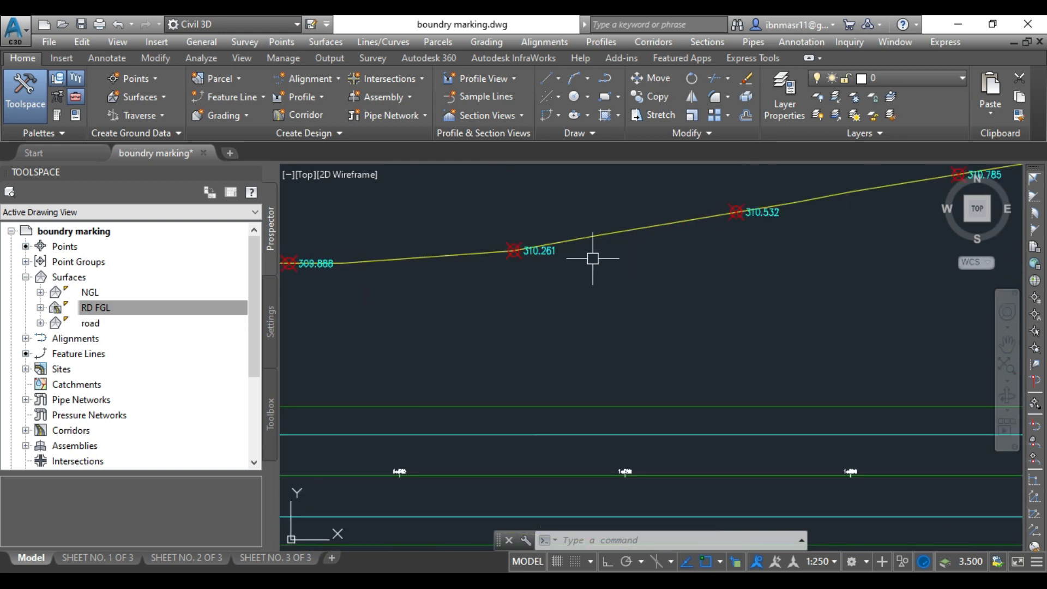
scroll(750, 230, down, 7)
scroll(750, 229, down, 4)
scroll(696, 264, down, 2)
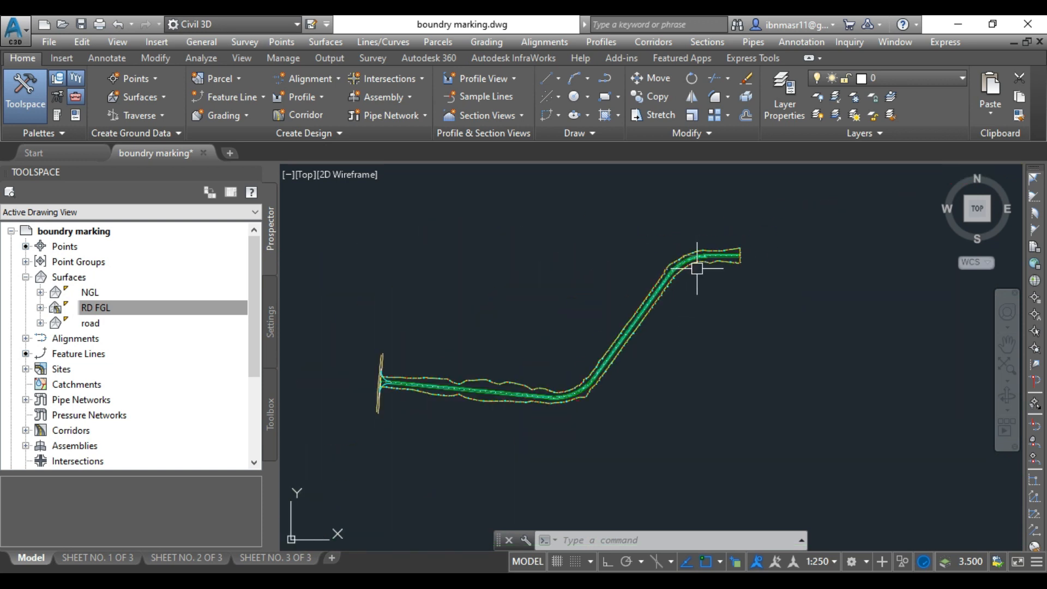
scroll(351, 404, up, 2)
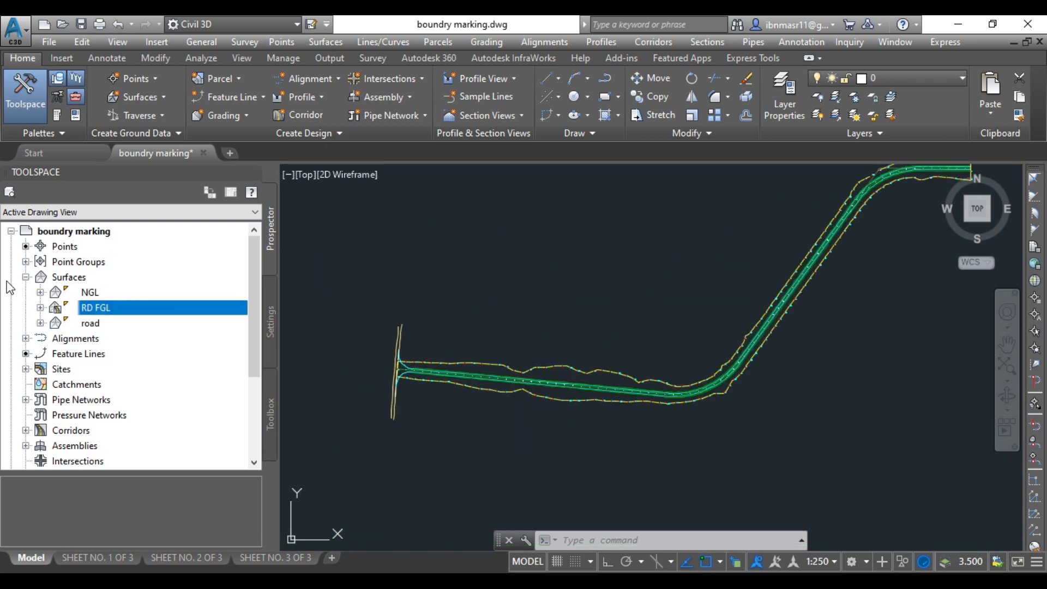
Expand the point groups and list the coordinates and elevations of the points in the _All Points group.
click(25, 262)
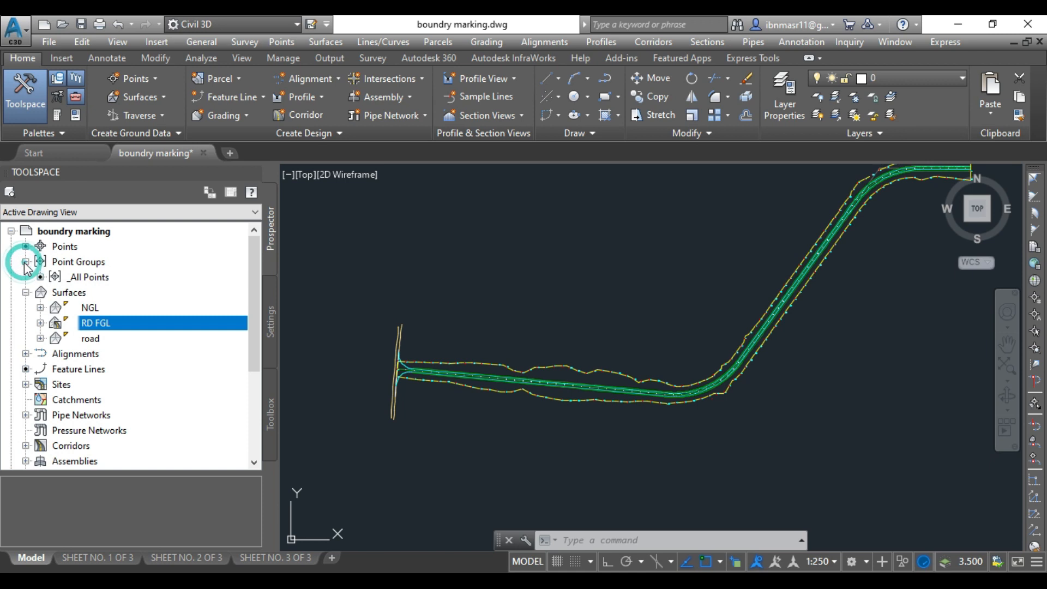
click(80, 262)
right_click(79, 267)
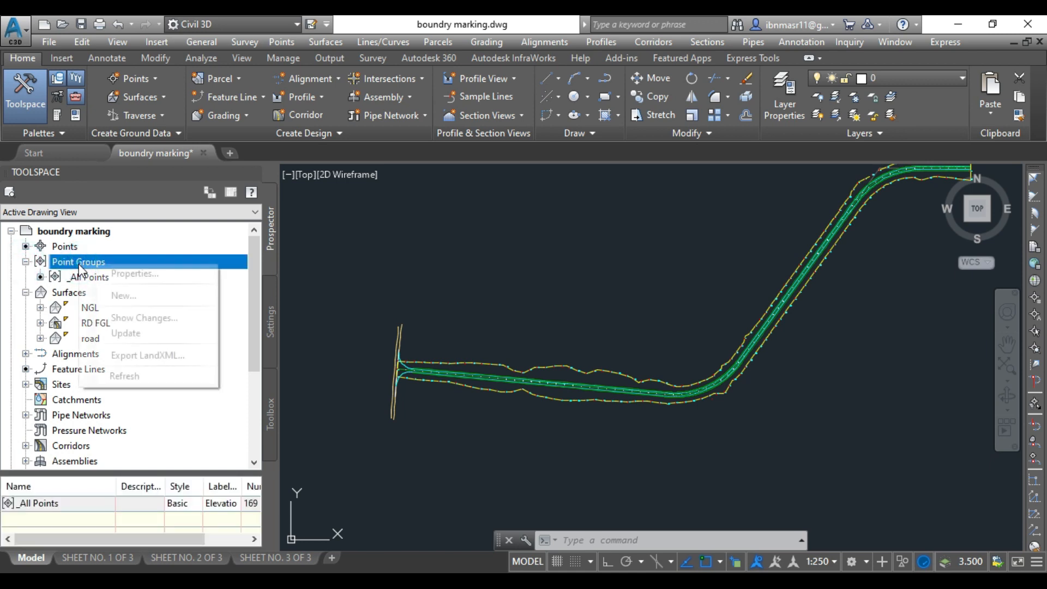
click(76, 278)
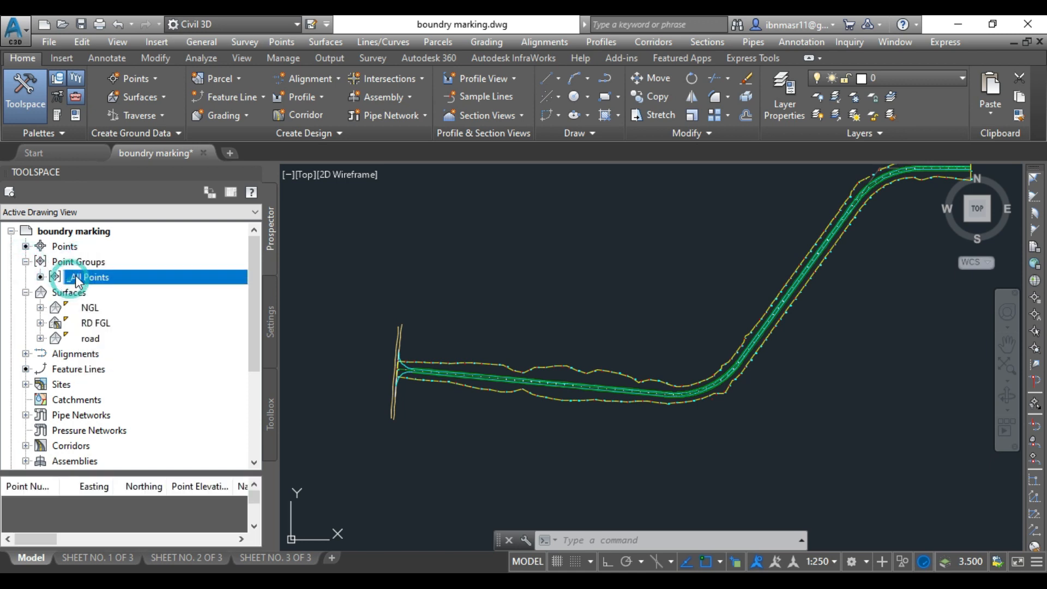
right_click(85, 279)
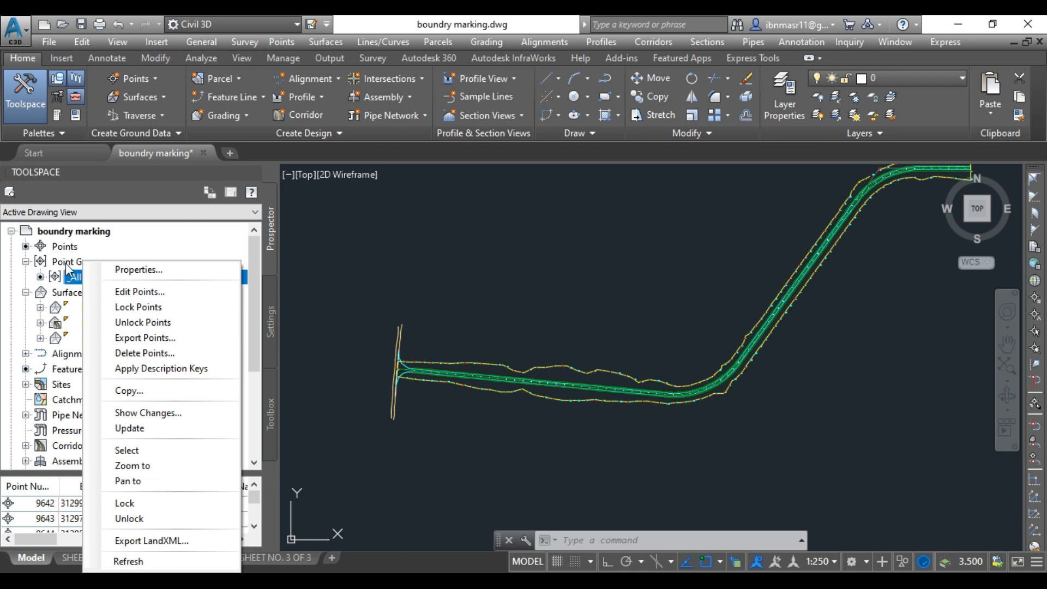
click(68, 266)
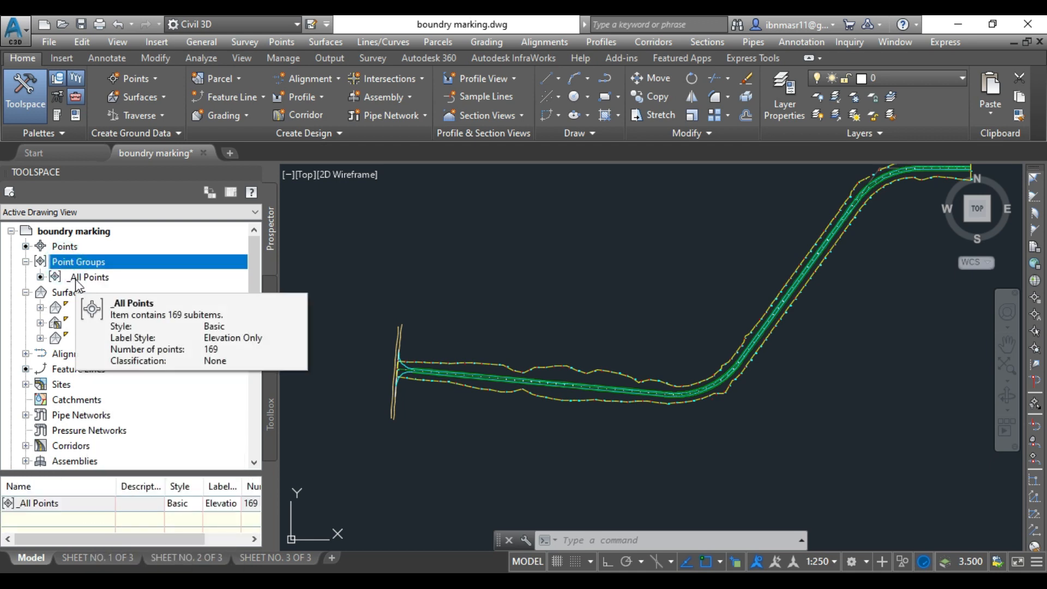
click(92, 278)
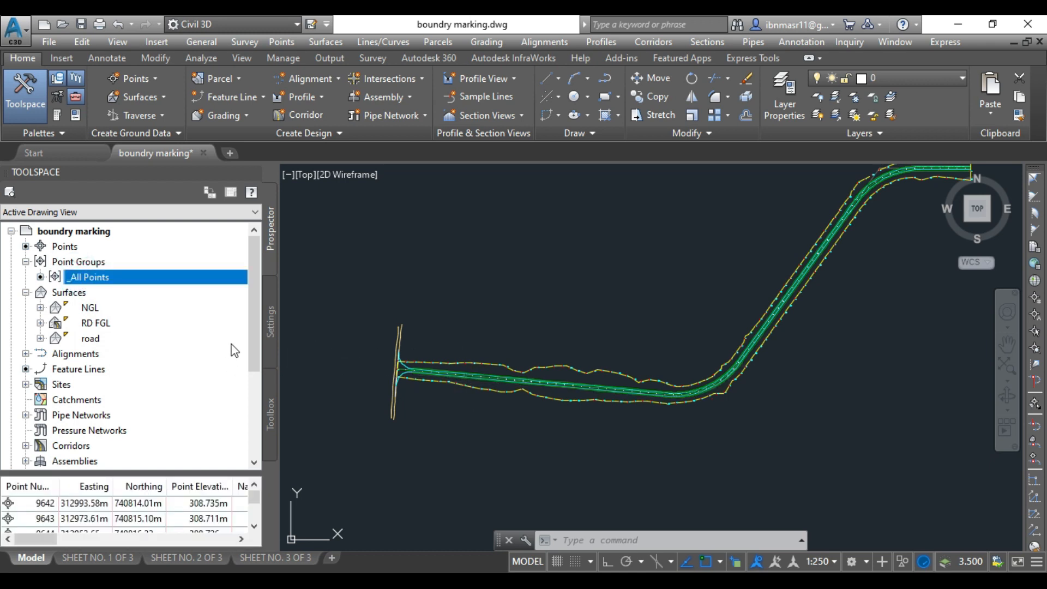
Start exporting the points of the _All Points group and choose *.csv as the destination file type on the Desktop.
right_click(94, 281)
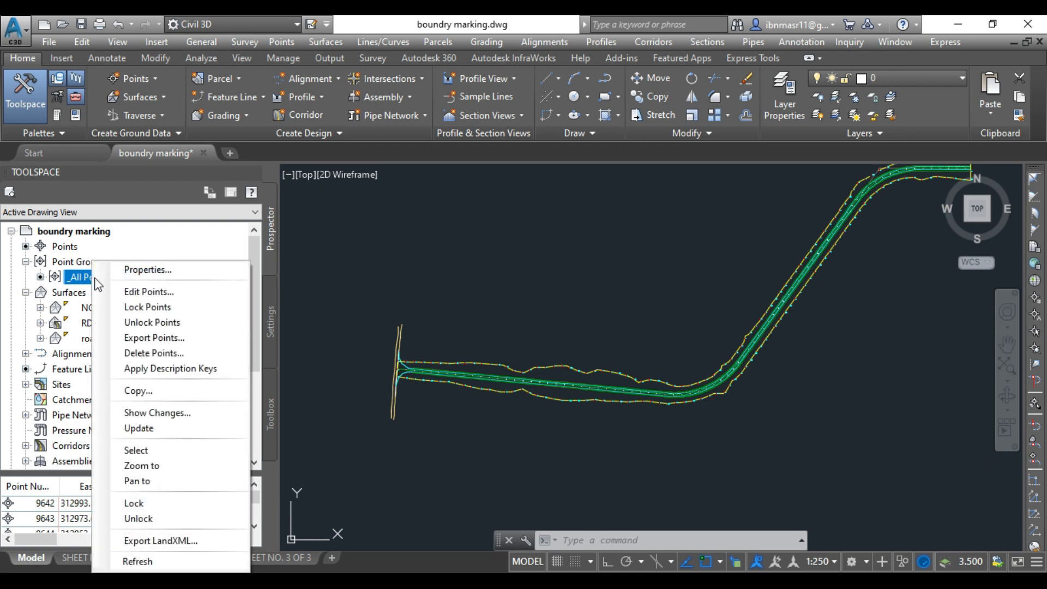
click(143, 339)
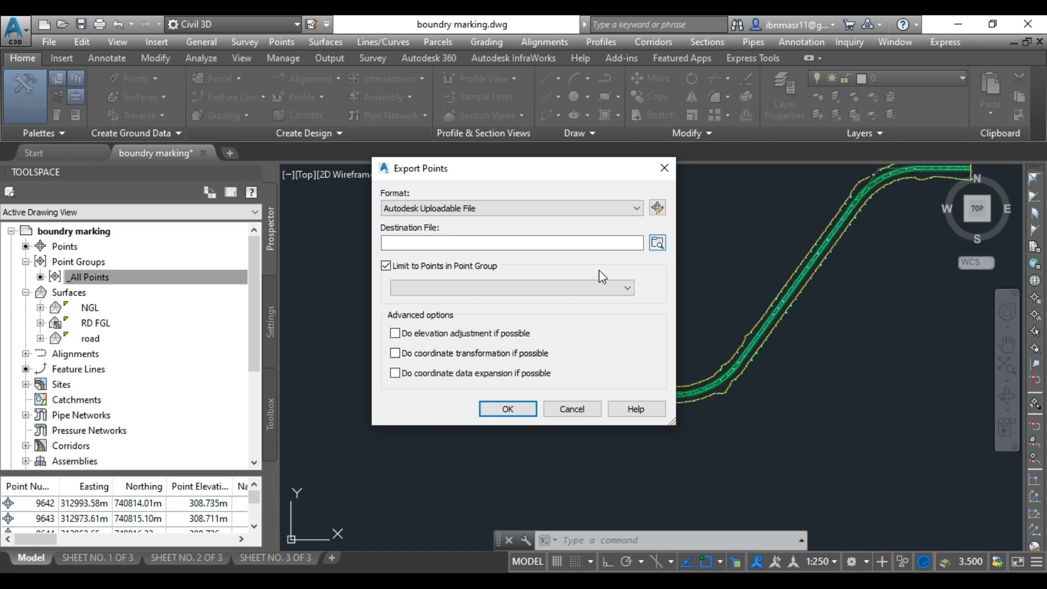
click(658, 242)
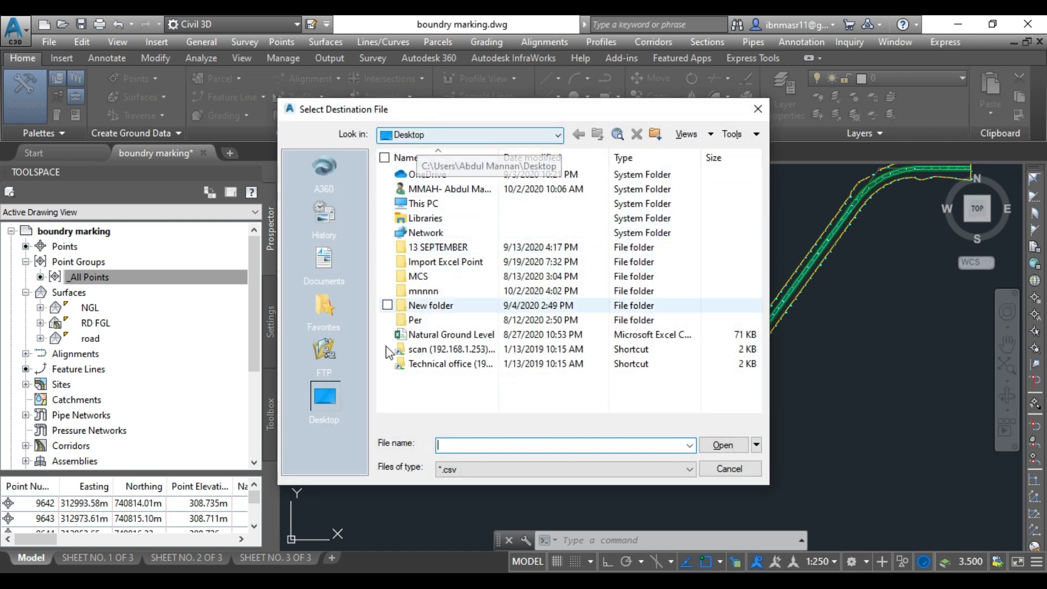
click(462, 470)
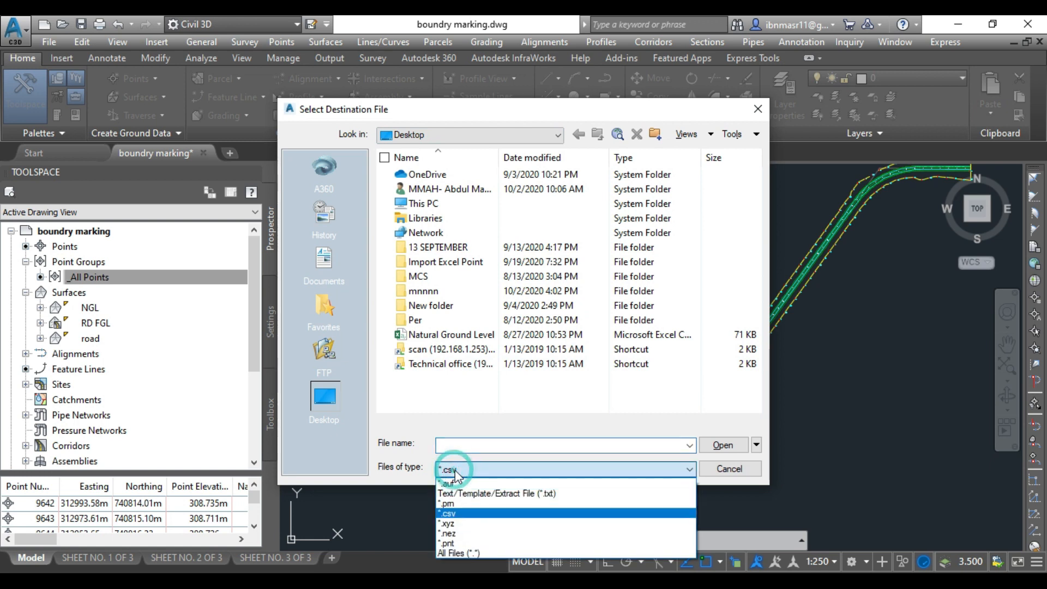
click(459, 514)
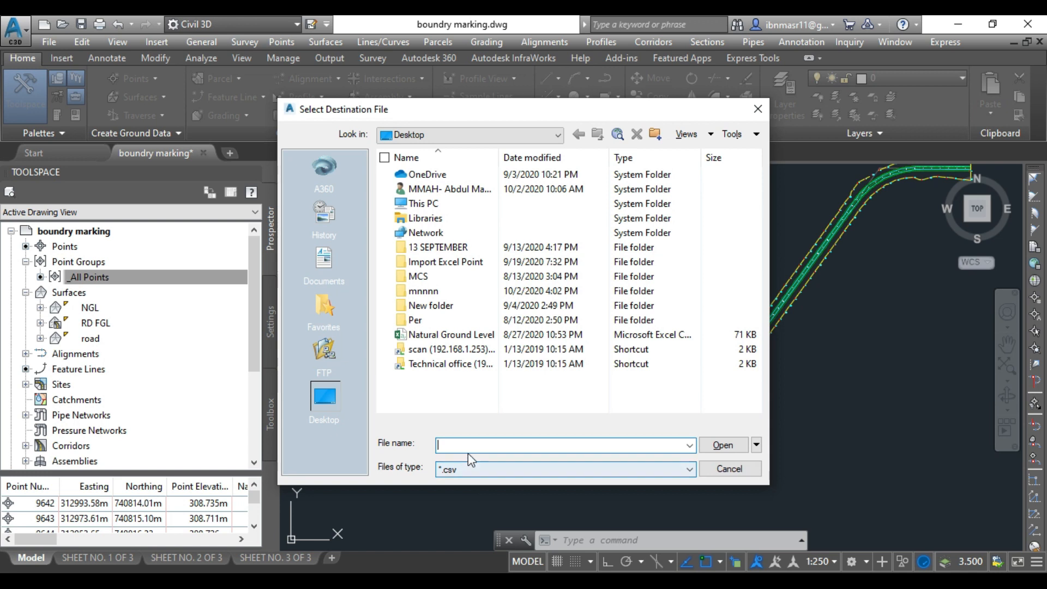
Name the destination file "road boundry points" and export the points to it.
text(roa)
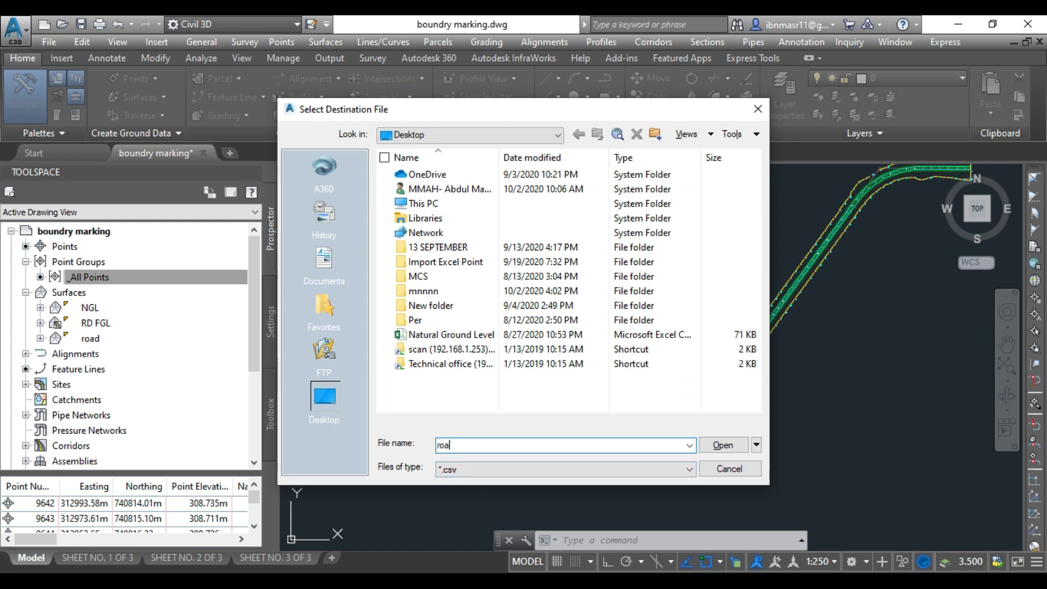
text(d boundry lev)
key(BackSpace)
key(BackSpace)
key(BackSpace)
key(BackSpace)
text(points)
click(724, 446)
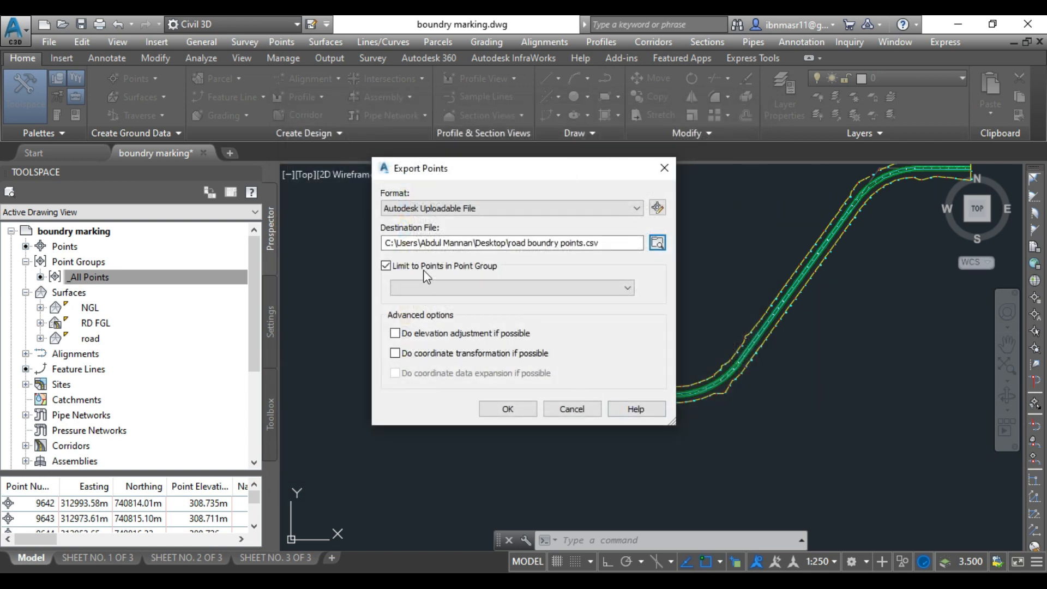
click(507, 410)
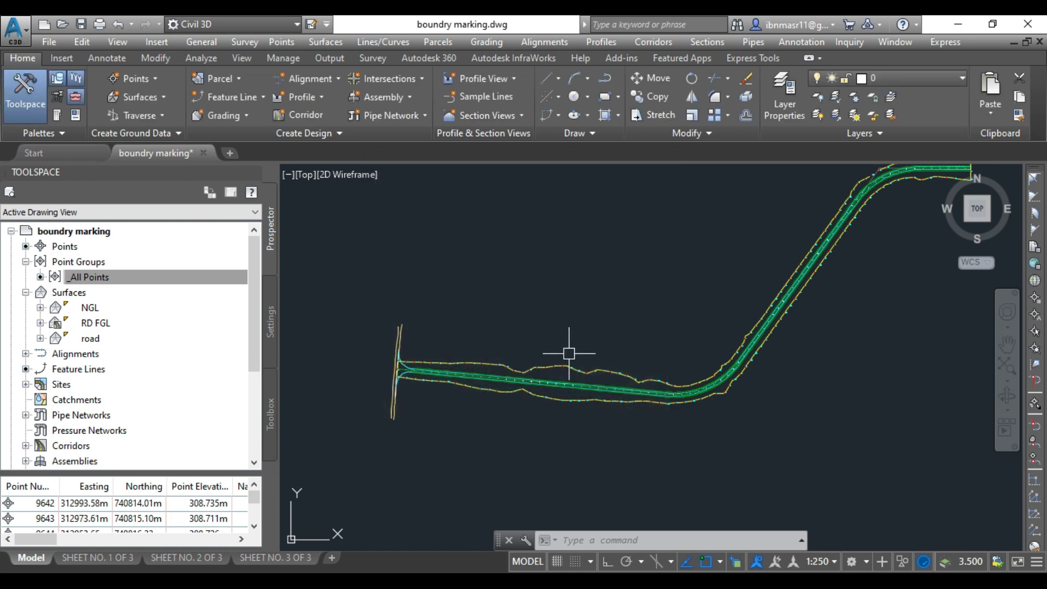
Open the exported road boundry points file from the desktop in Excel and examine its point number, coordinate and elevation columns.
click(959, 24)
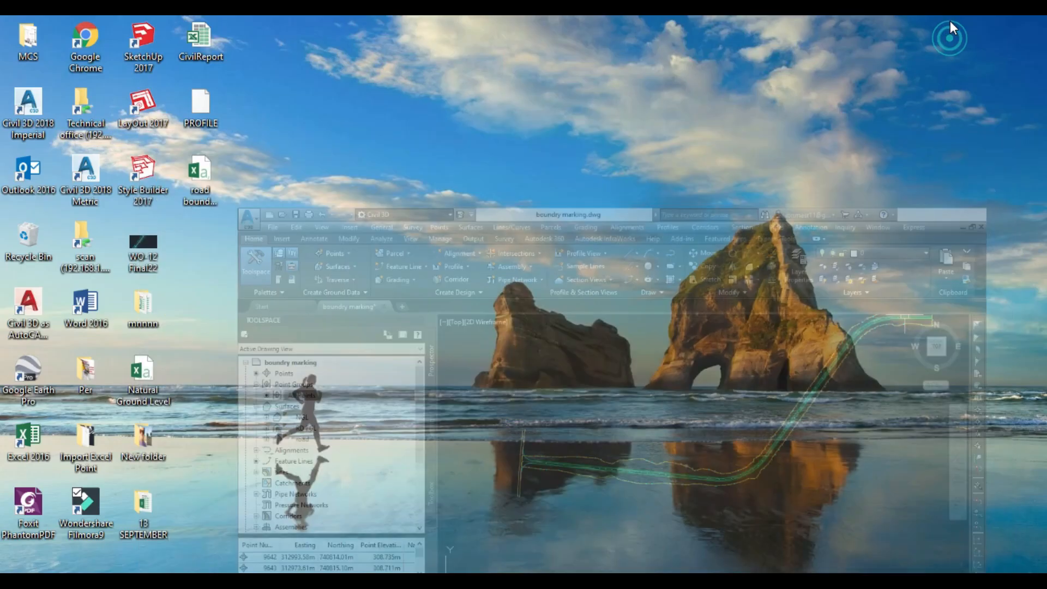
double_click(209, 182)
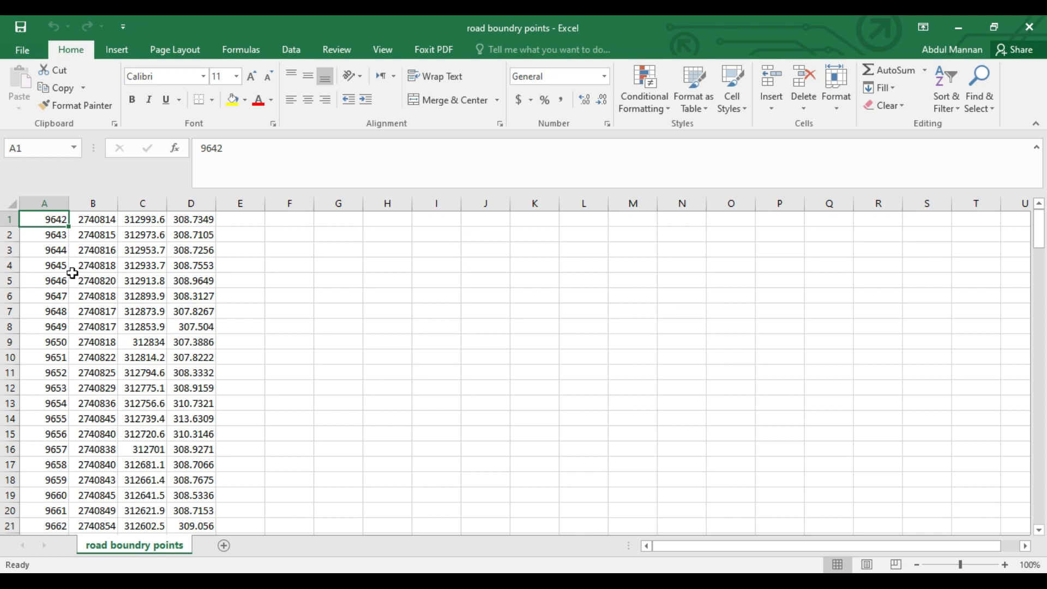
click(86, 203)
click(143, 204)
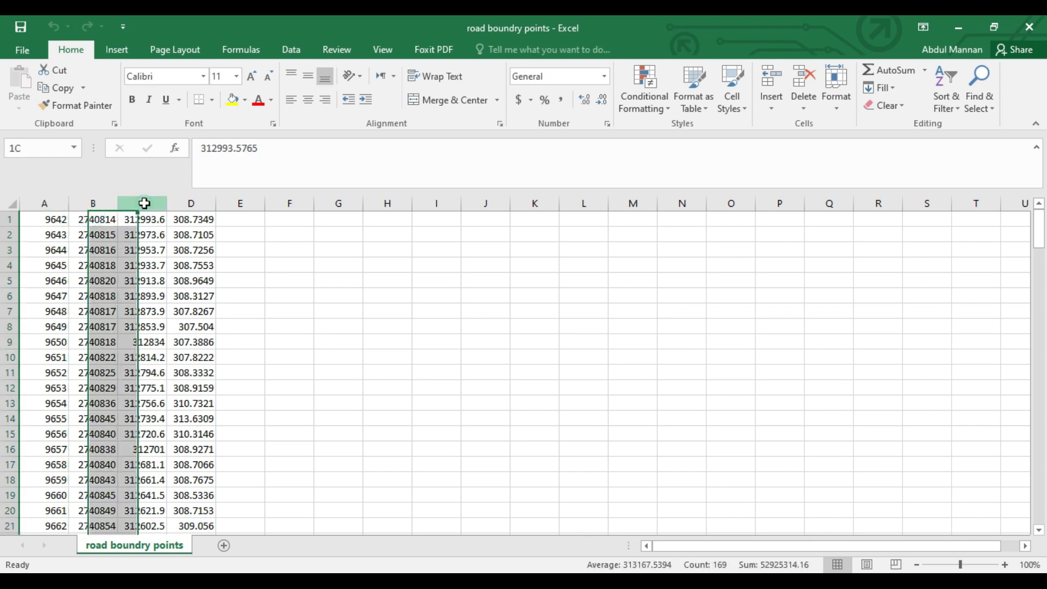
click(208, 203)
click(44, 204)
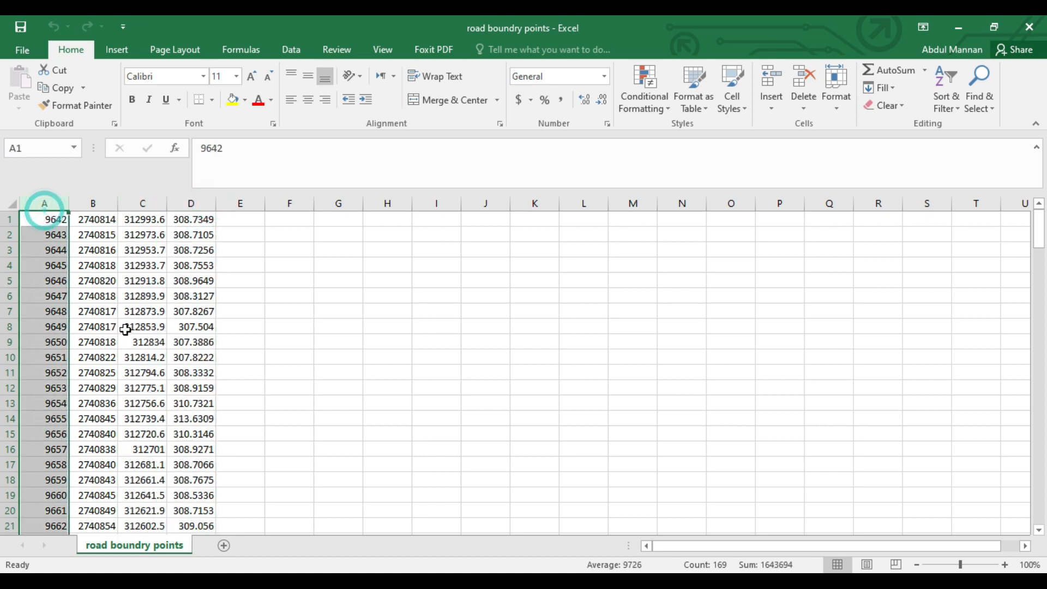
scroll(120, 402, down, 5)
scroll(119, 403, down, 12)
click(122, 403)
scroll(120, 404, down, 12)
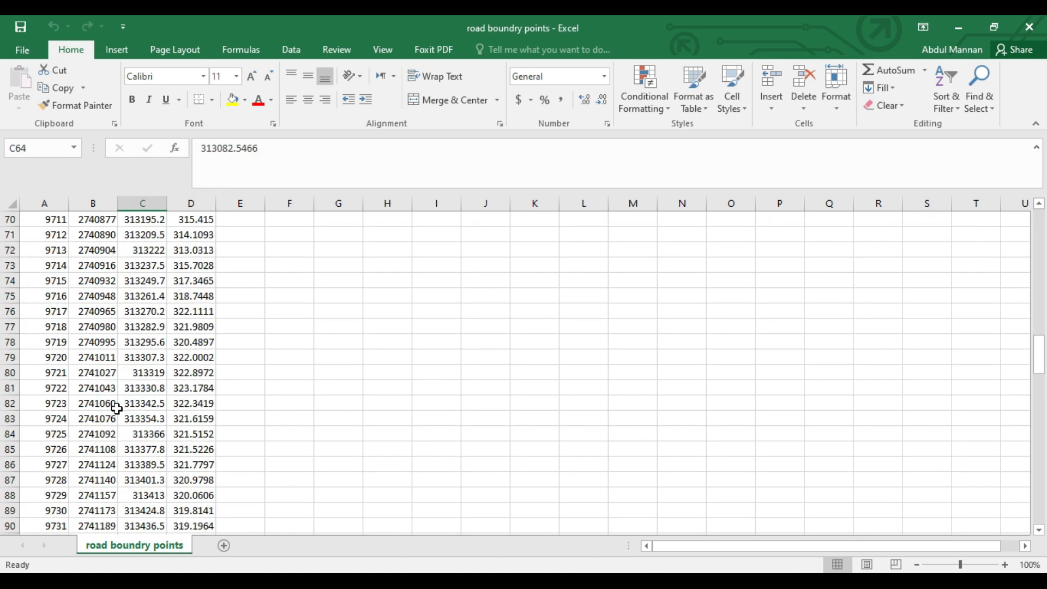